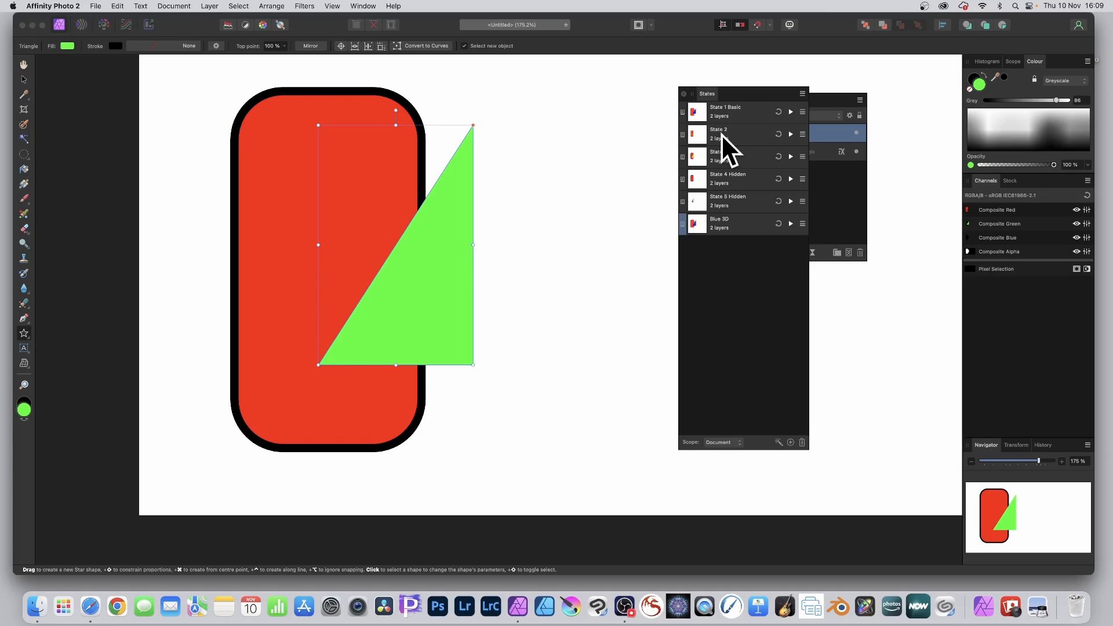
Examine the Layers and States panels, the change options of State 1 Basic, and the list of available panels
{"action": "left_click", "coordinate": [834, 100]}
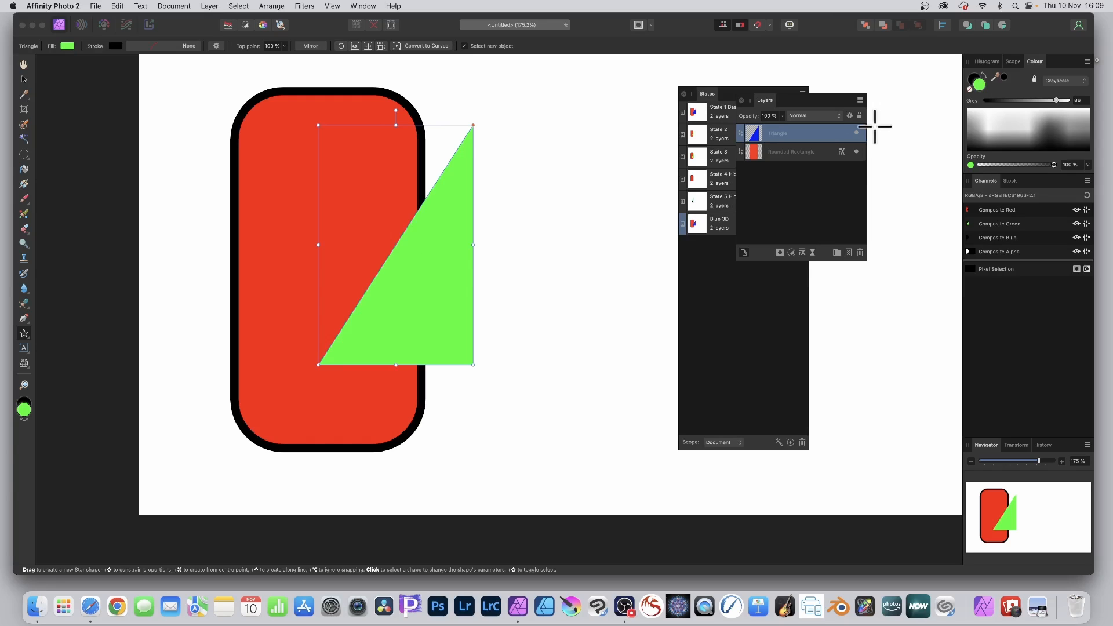
{"action": "left_click", "coordinate": [729, 94]}
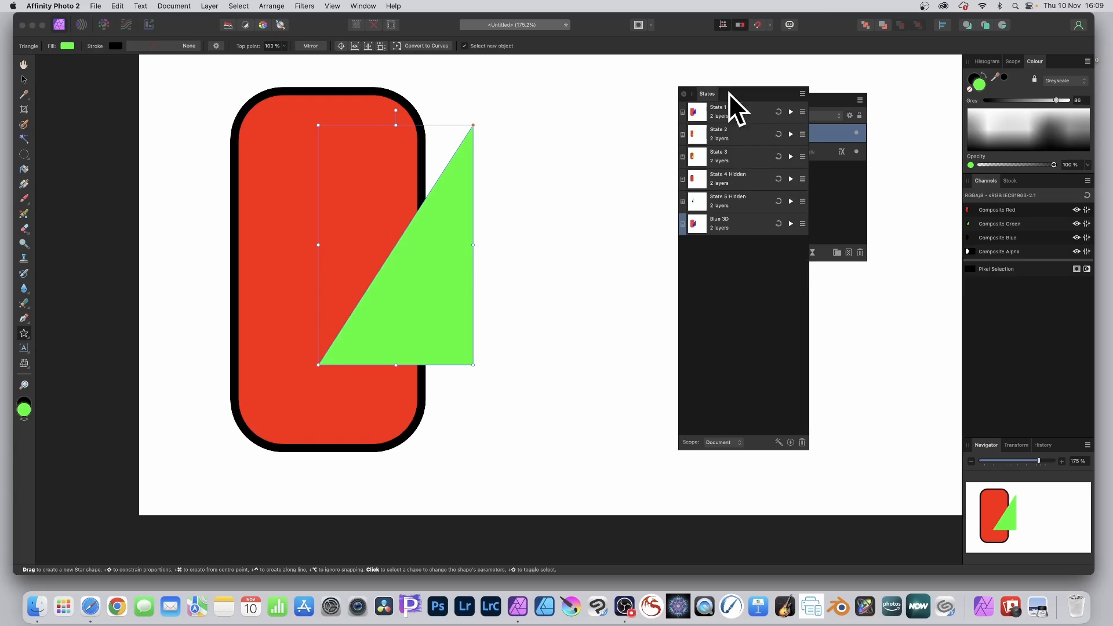
{"action": "left_click", "coordinate": [802, 112]}
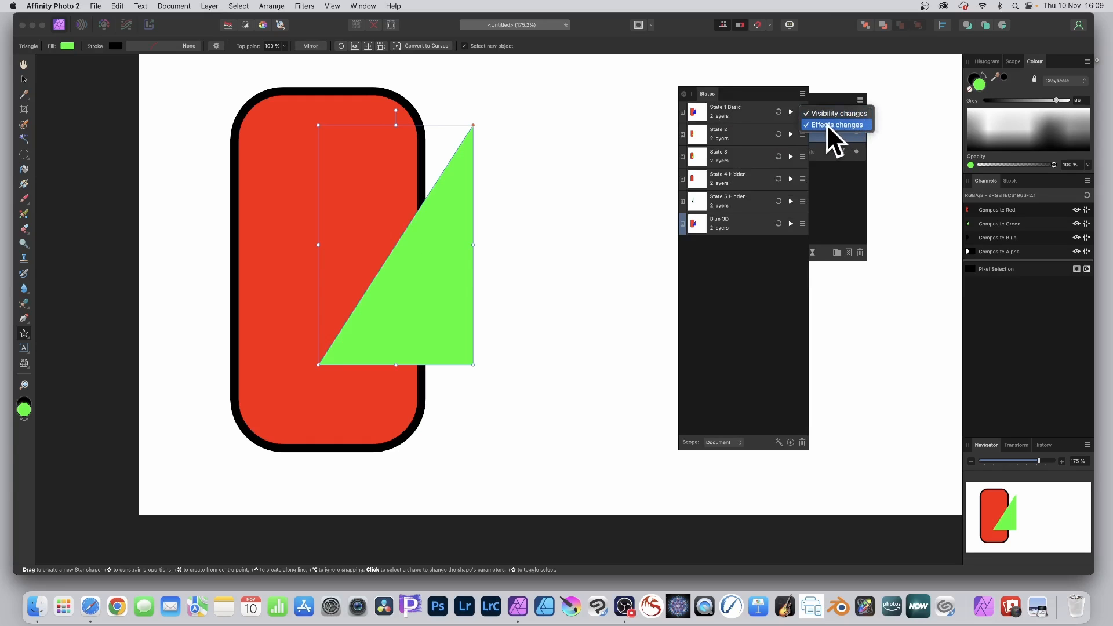
{"action": "left_click", "coordinate": [768, 95]}
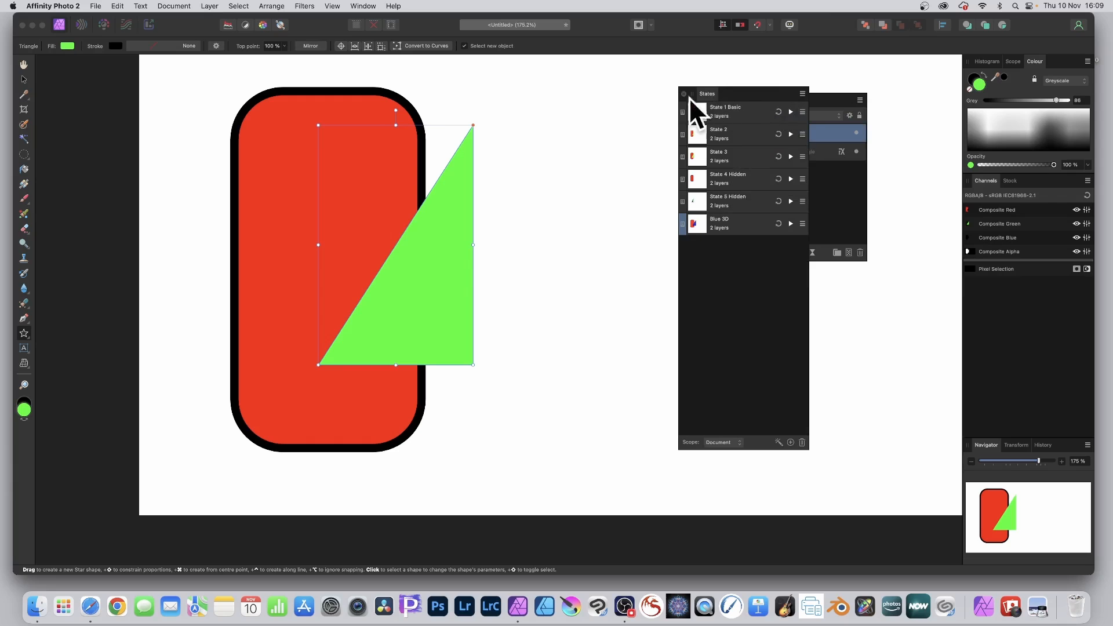
{"action": "left_click", "coordinate": [371, 7]}
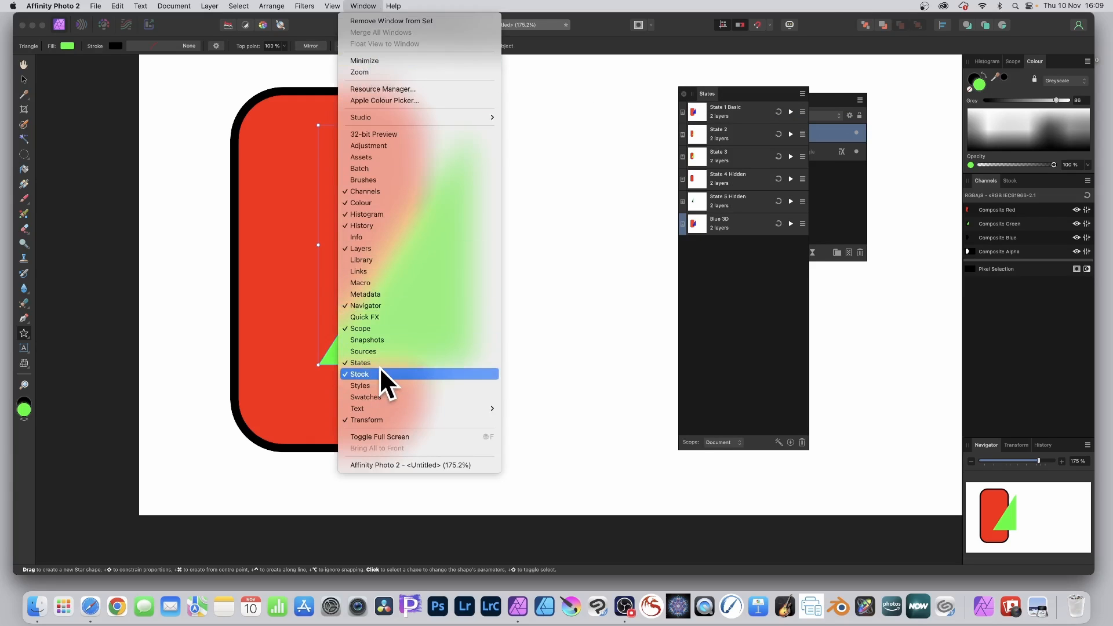
{"action": "left_click", "coordinate": [708, 299]}
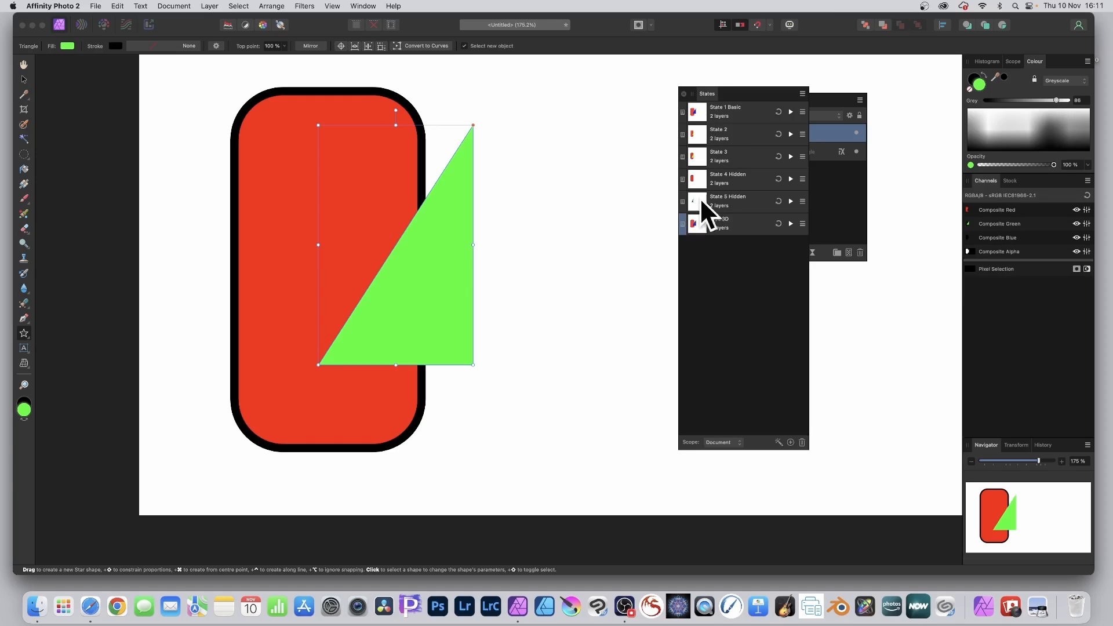
Preview the saved states by applying them in list order, from State 1 Basic to Blue 3D
{"action": "left_click", "coordinate": [791, 112]}
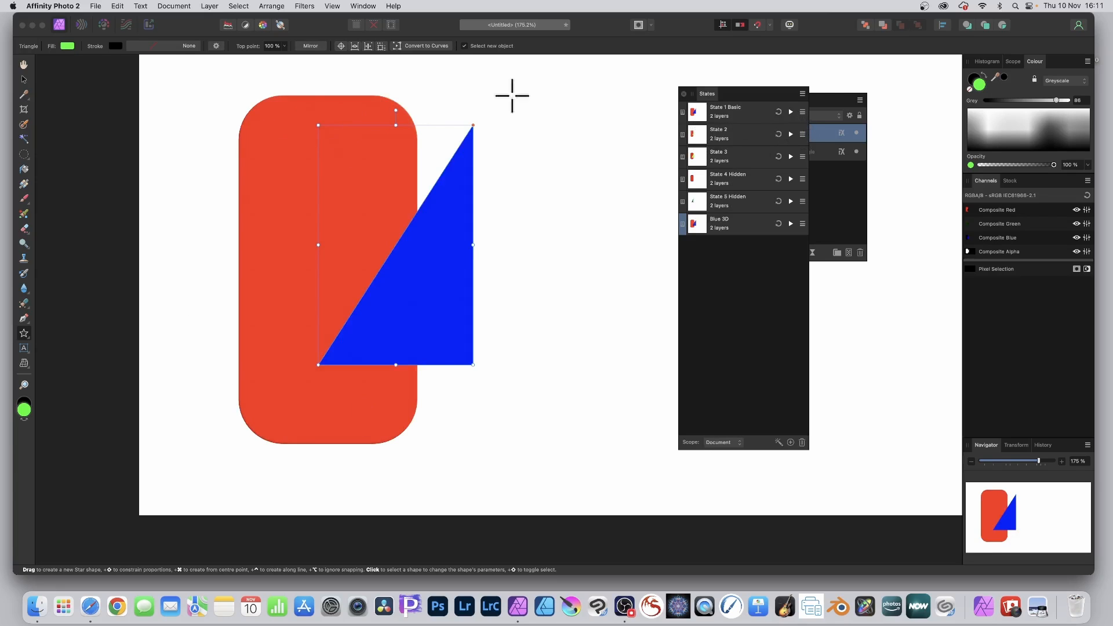
{"action": "left_click", "coordinate": [791, 134]}
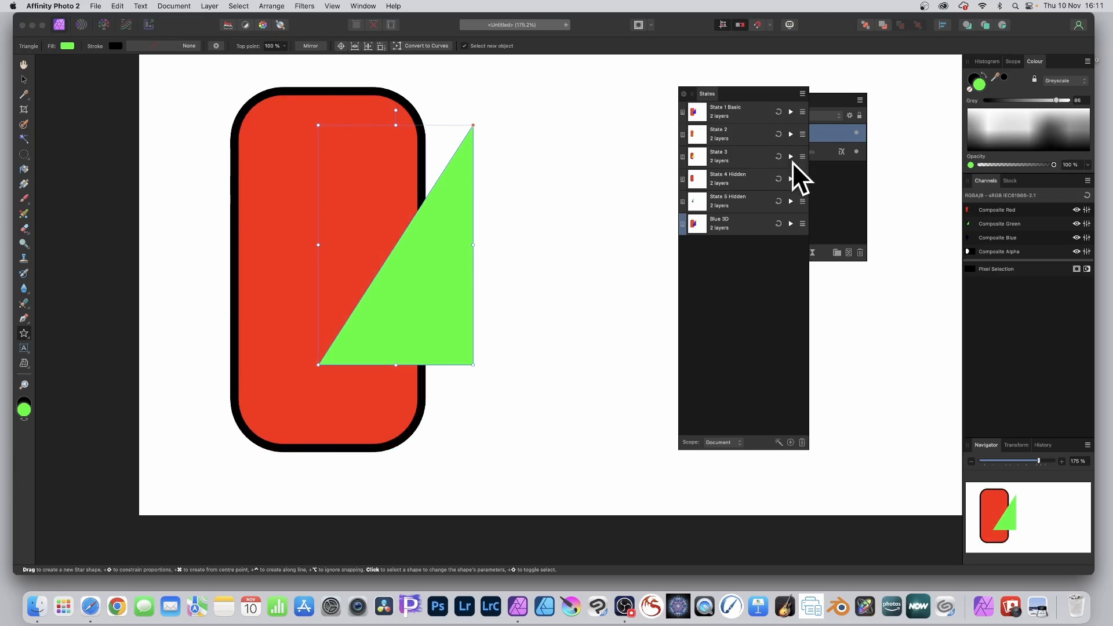
{"action": "left_click", "coordinate": [791, 178]}
{"action": "left_click", "coordinate": [791, 201]}
{"action": "left_click", "coordinate": [791, 224]}
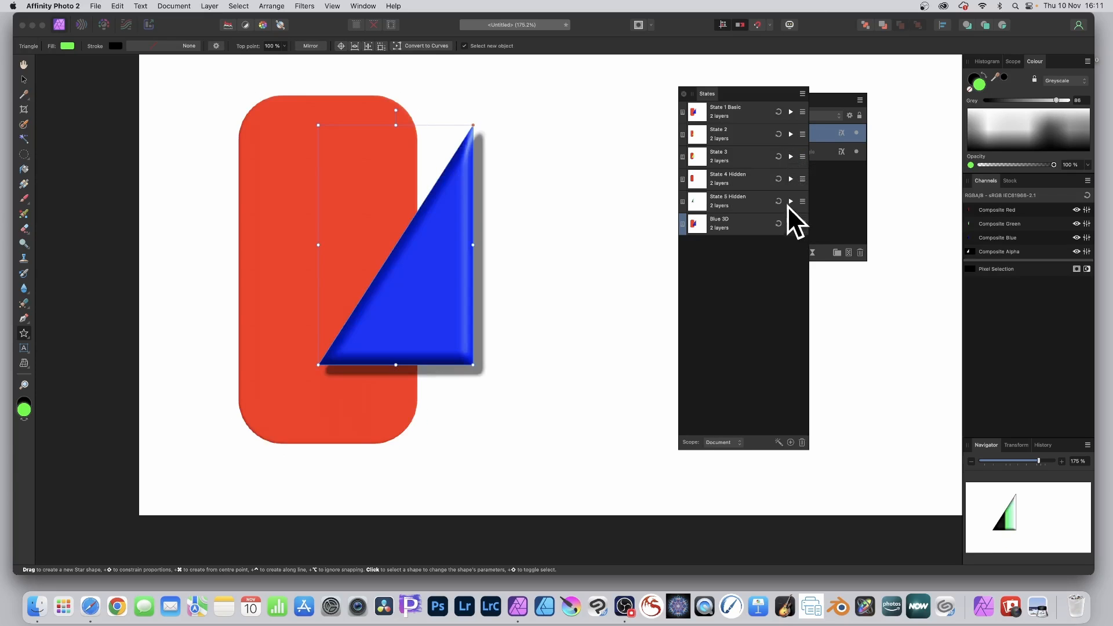
Step back through the saved states in reverse order, compare State 2, and apply State 1 Basic
{"action": "left_click", "coordinate": [791, 201]}
{"action": "left_click", "coordinate": [791, 178]}
{"action": "left_click", "coordinate": [791, 156]}
{"action": "left_click", "coordinate": [791, 112]}
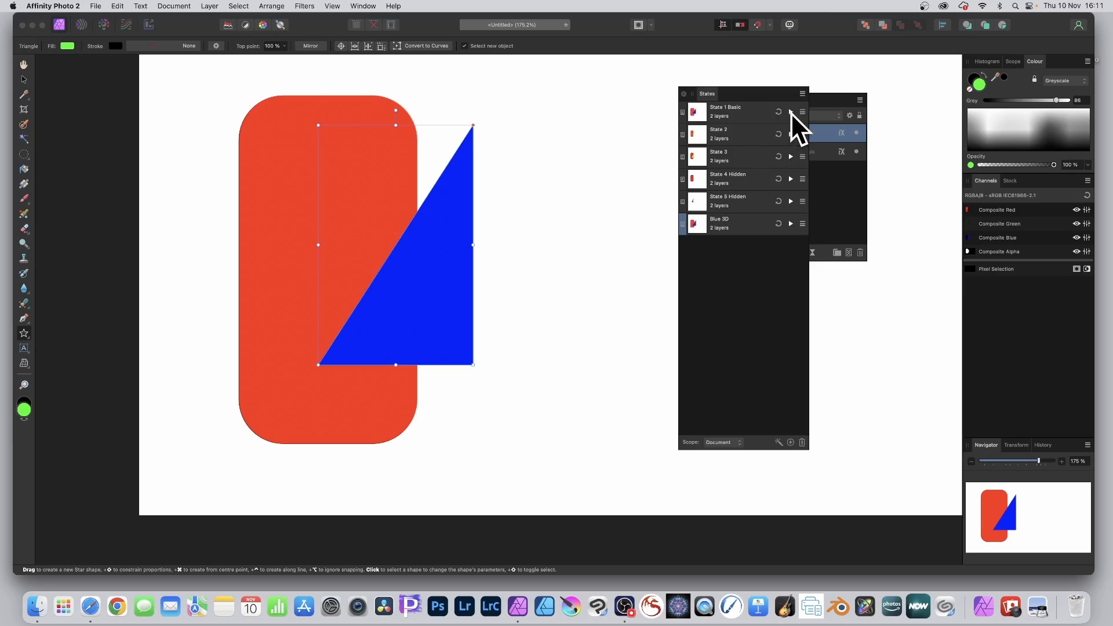
{"action": "left_click", "coordinate": [790, 134]}
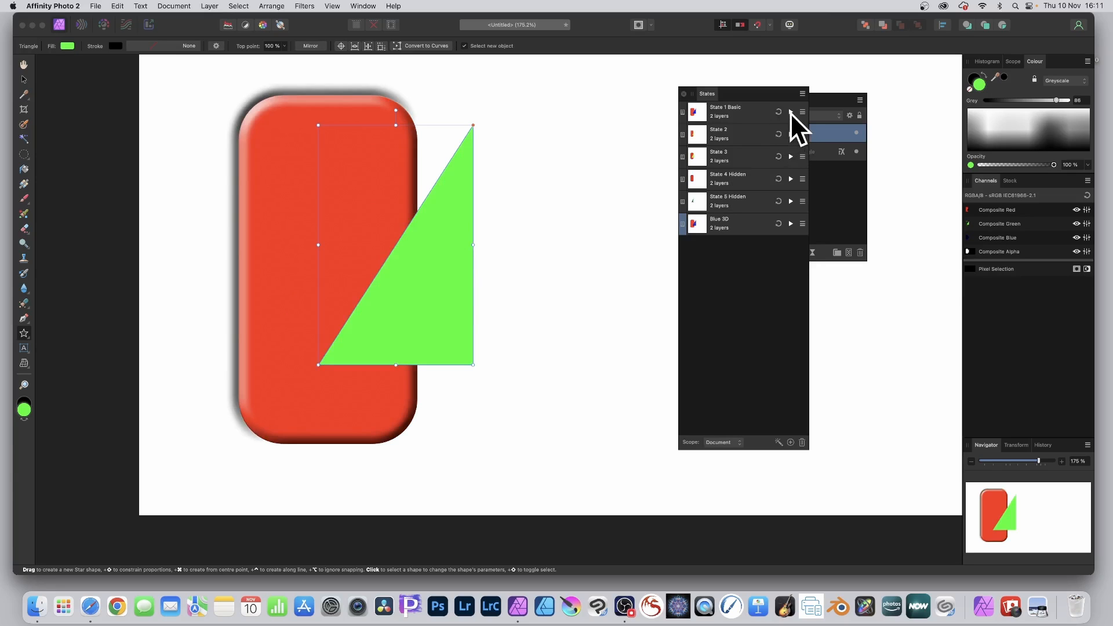
{"action": "left_click", "coordinate": [791, 112]}
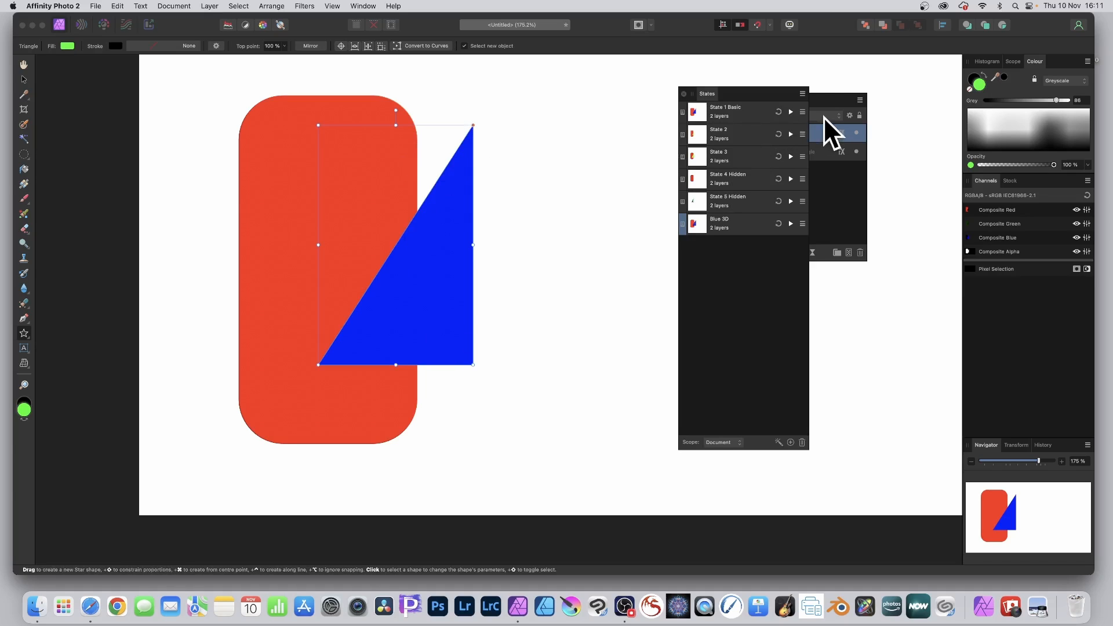
Add a solid black outline effect outside the blue triangle with a radius of about 15 px
{"action": "left_click", "coordinate": [829, 100]}
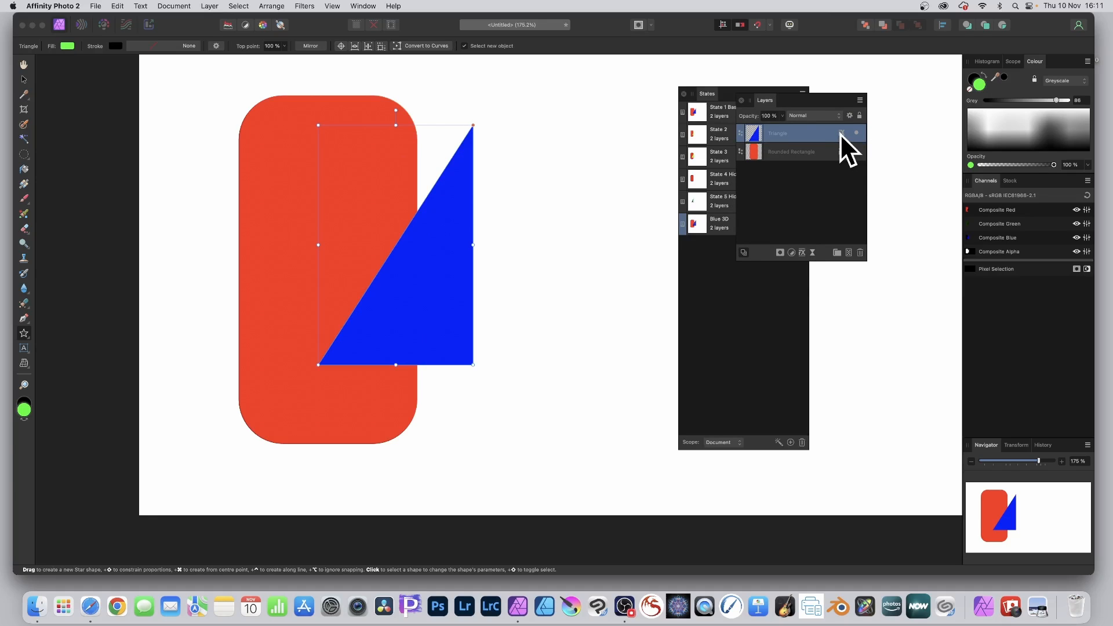
{"action": "left_click", "coordinate": [841, 132]}
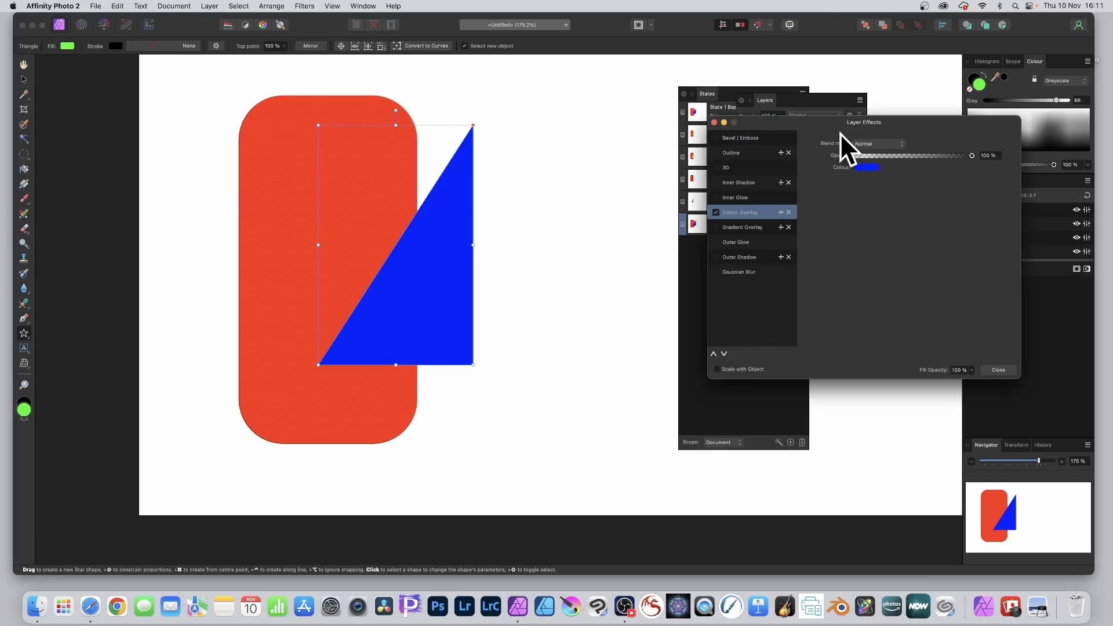
{"action": "left_click", "coordinate": [737, 153]}
{"action": "left_click_drag", "start_coordinate": [857, 168], "coordinate": [913, 168]}
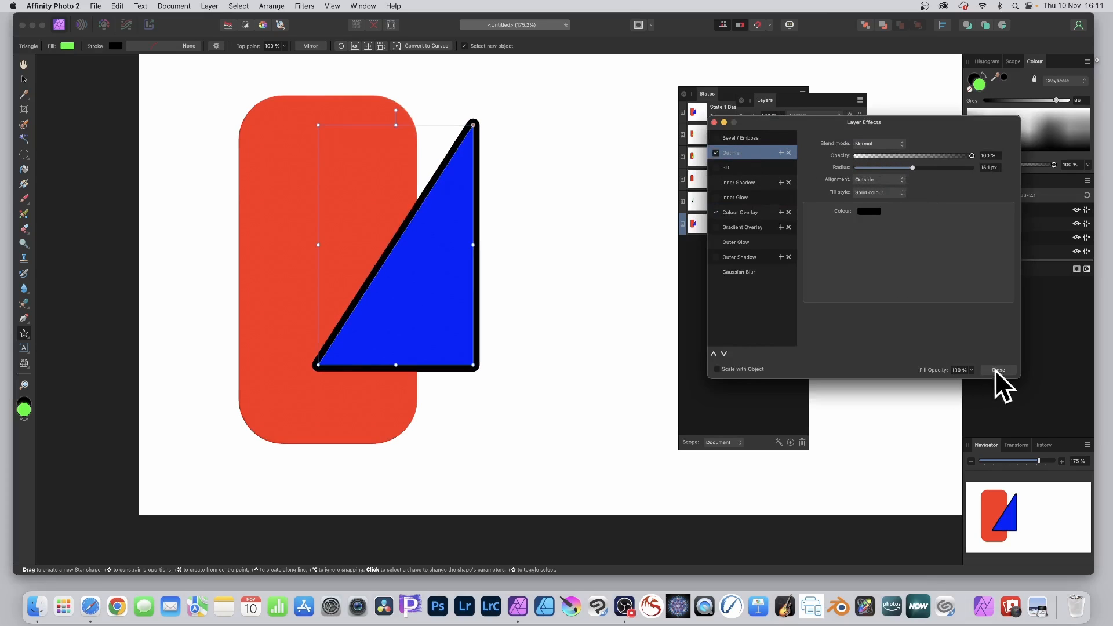
{"action": "left_click", "coordinate": [997, 370]}
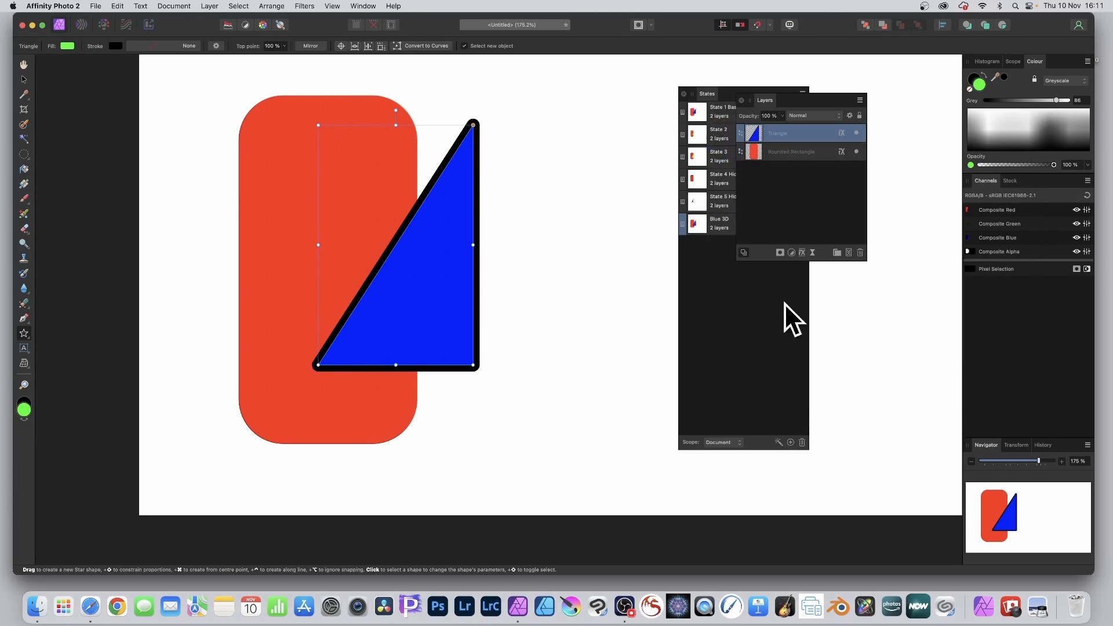
Preview State 2, State 3, State 4 Hidden and State 5 Hidden by applying them in turn
{"action": "left_click", "coordinate": [731, 92]}
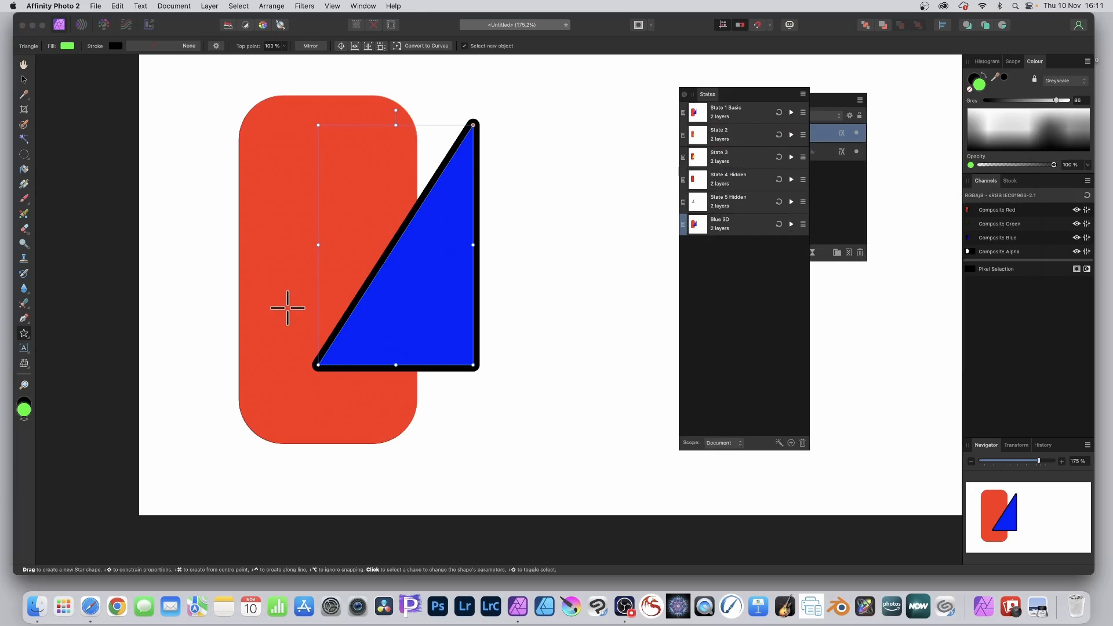
{"action": "scroll", "coordinate": [287, 308], "scroll_direction": "left", "scroll_amount": 3}
{"action": "scroll", "coordinate": [288, 308], "scroll_direction": "up", "scroll_amount": 1}
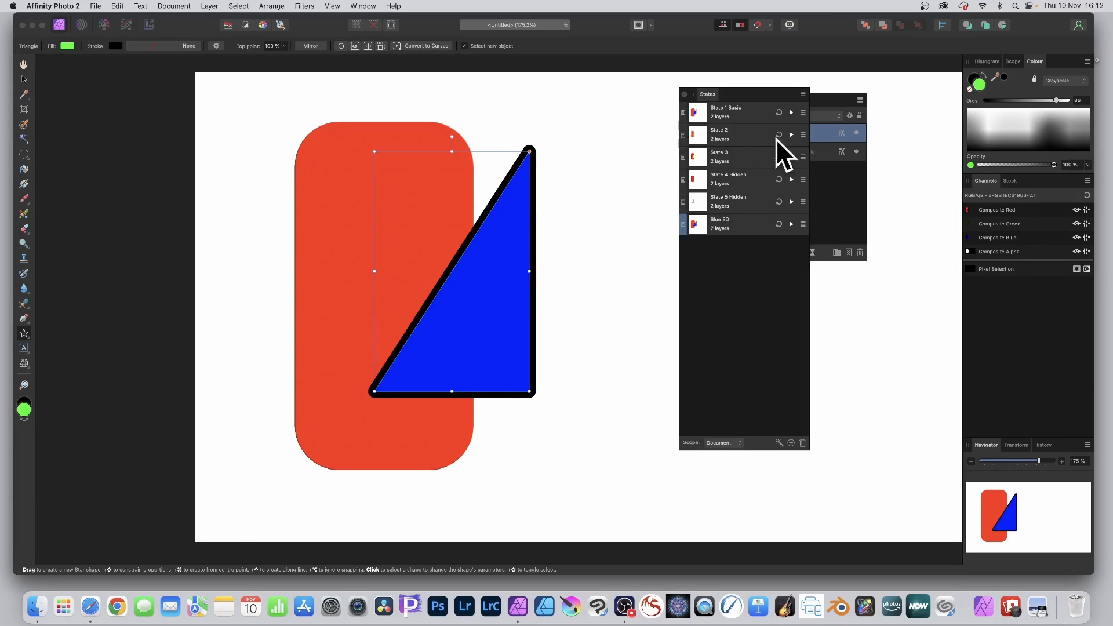
{"action": "left_click", "coordinate": [792, 135]}
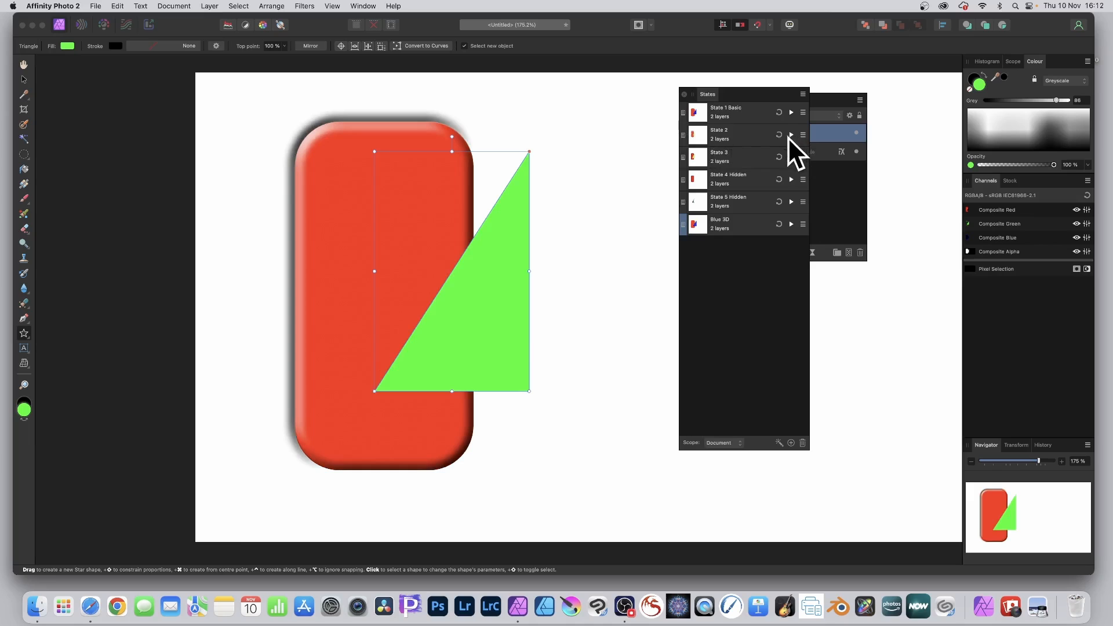
{"action": "left_click", "coordinate": [792, 156]}
{"action": "left_click", "coordinate": [791, 179]}
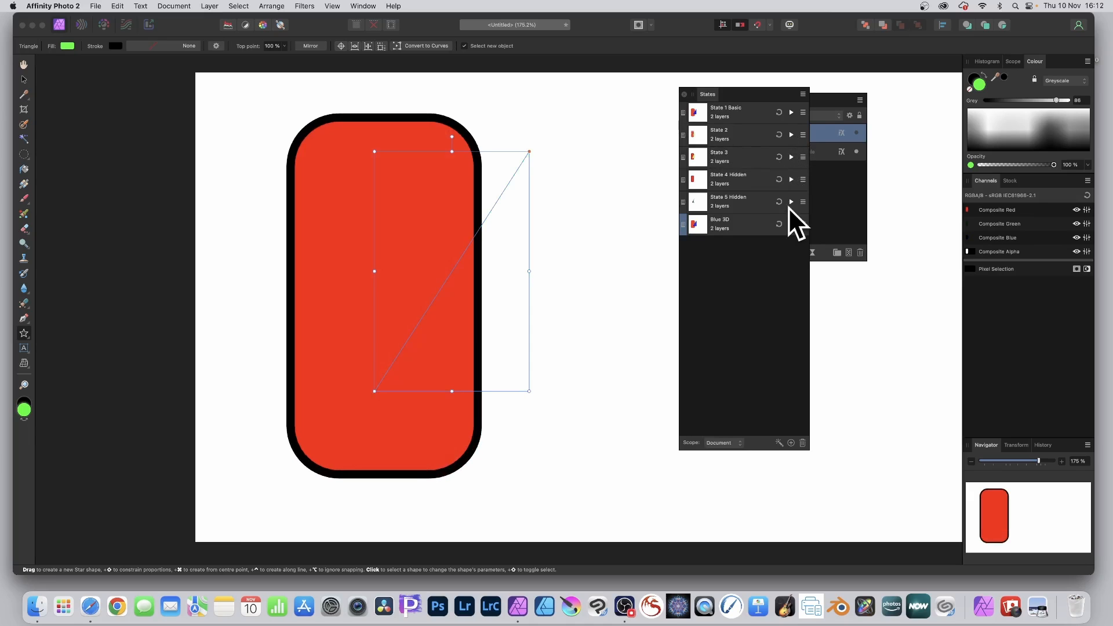
{"action": "left_click", "coordinate": [791, 202]}
Apply State 4 Hidden, State 3 and State 2 in reverse order, returning the document to State 1 Basic
{"action": "left_click", "coordinate": [792, 180]}
{"action": "left_click", "coordinate": [791, 157]}
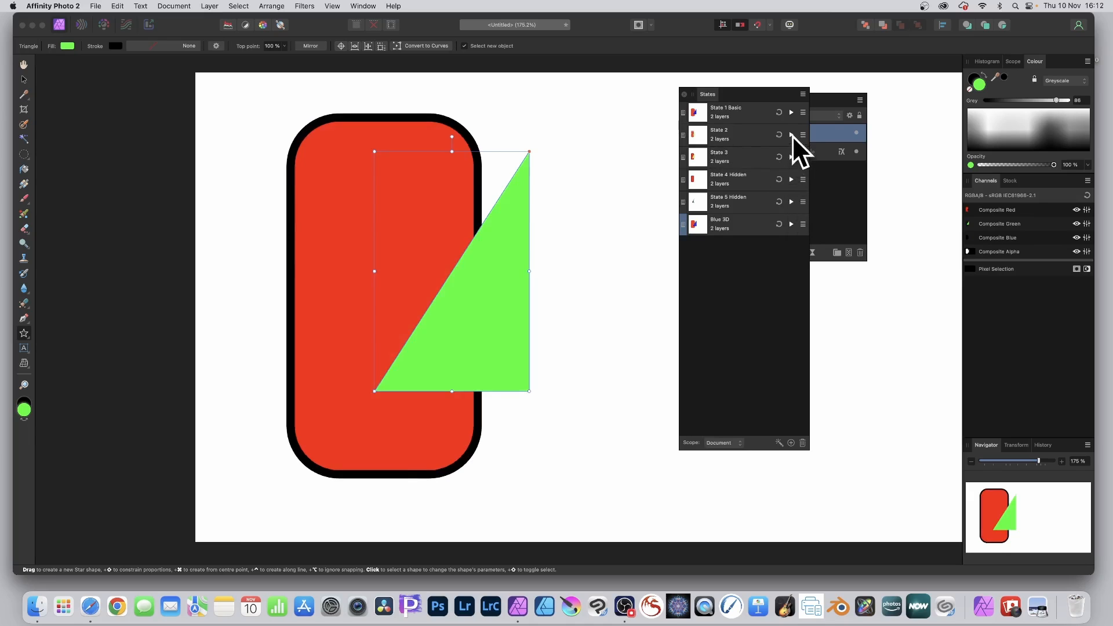
{"action": "left_click", "coordinate": [792, 136]}
{"action": "left_click", "coordinate": [792, 113]}
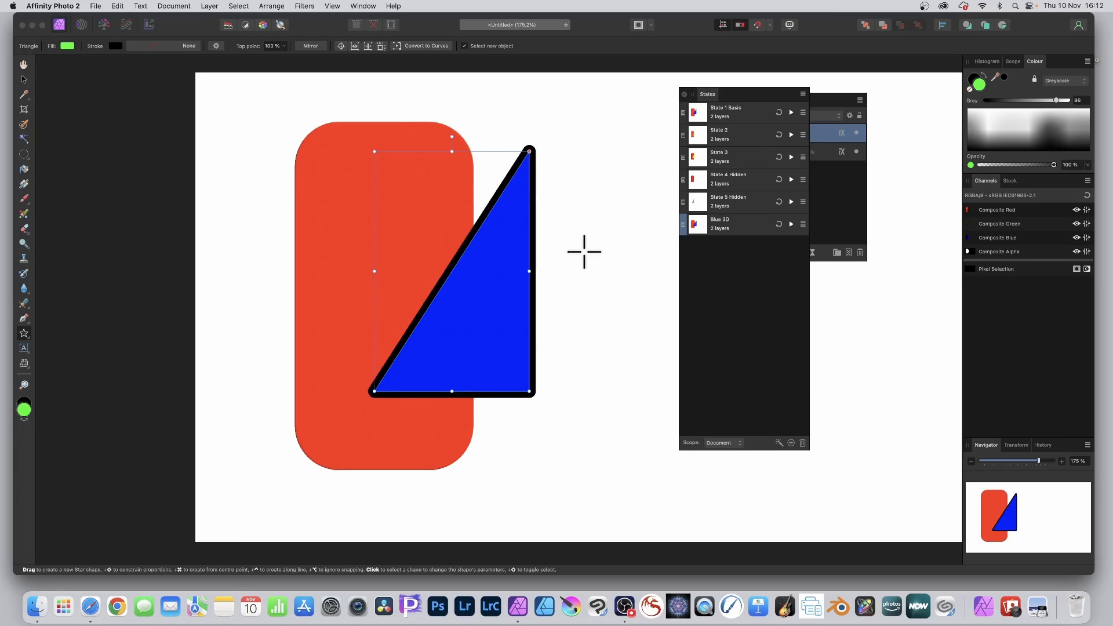
{"action": "left_click", "coordinate": [25, 332]}
{"action": "left_click_drag", "start_coordinate": [581, 210], "coordinate": [654, 287]}
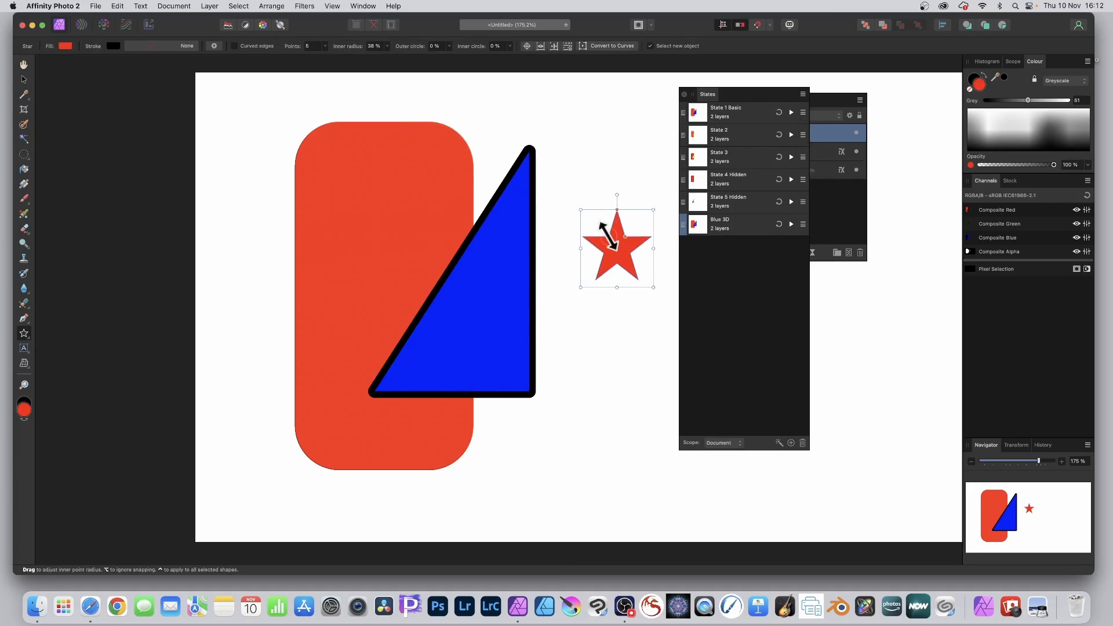
{"action": "key", "text": "super+z"}
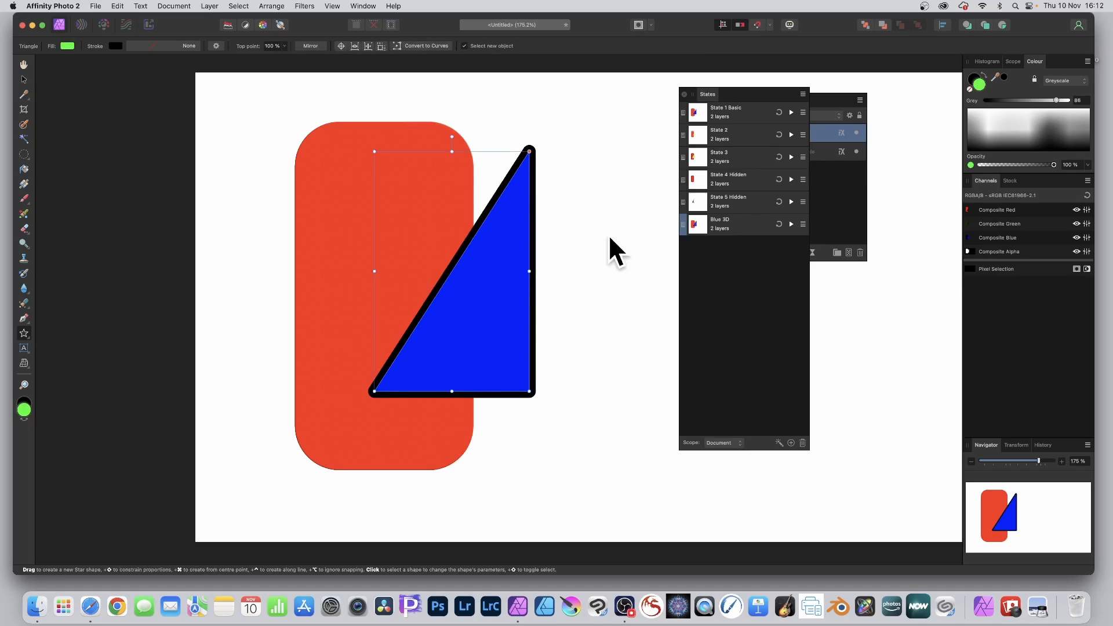
Delete all six saved states, from State 1 Basic to Blue 3D, from the States list
{"action": "left_click", "coordinate": [756, 113]}
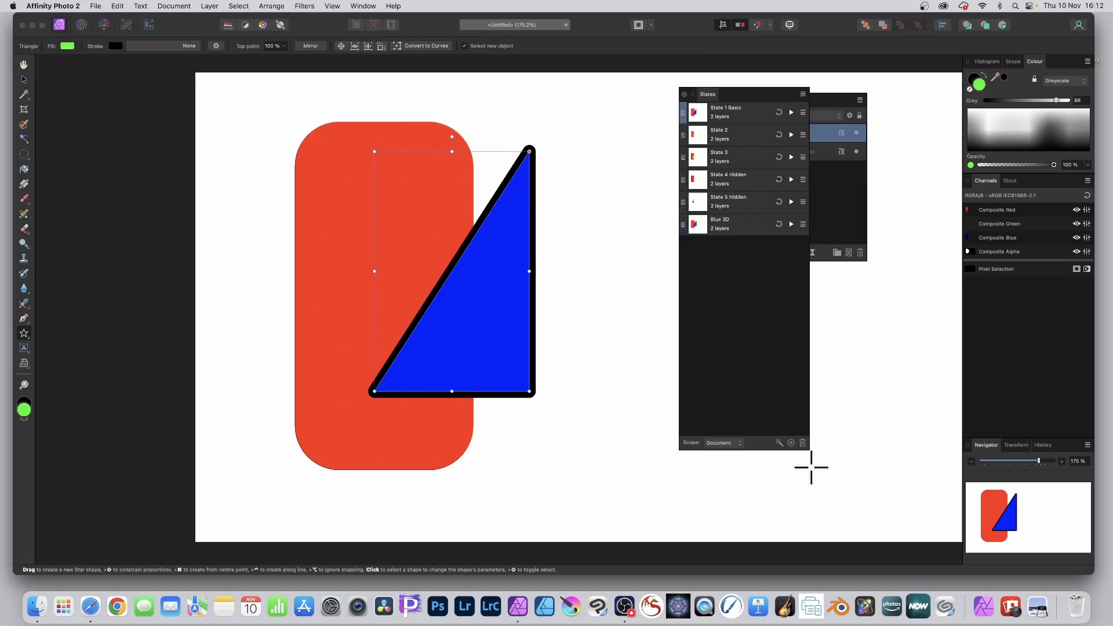
{"action": "left_click", "coordinate": [803, 443]}
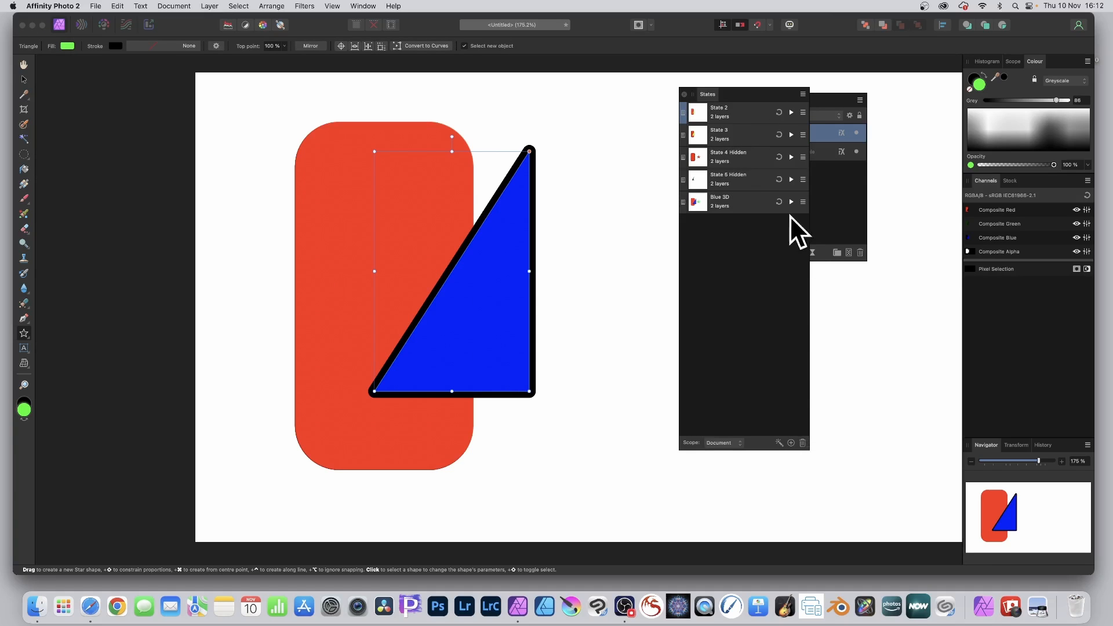
{"action": "left_click", "coordinate": [803, 444]}
{"action": "left_click", "coordinate": [803, 444]}
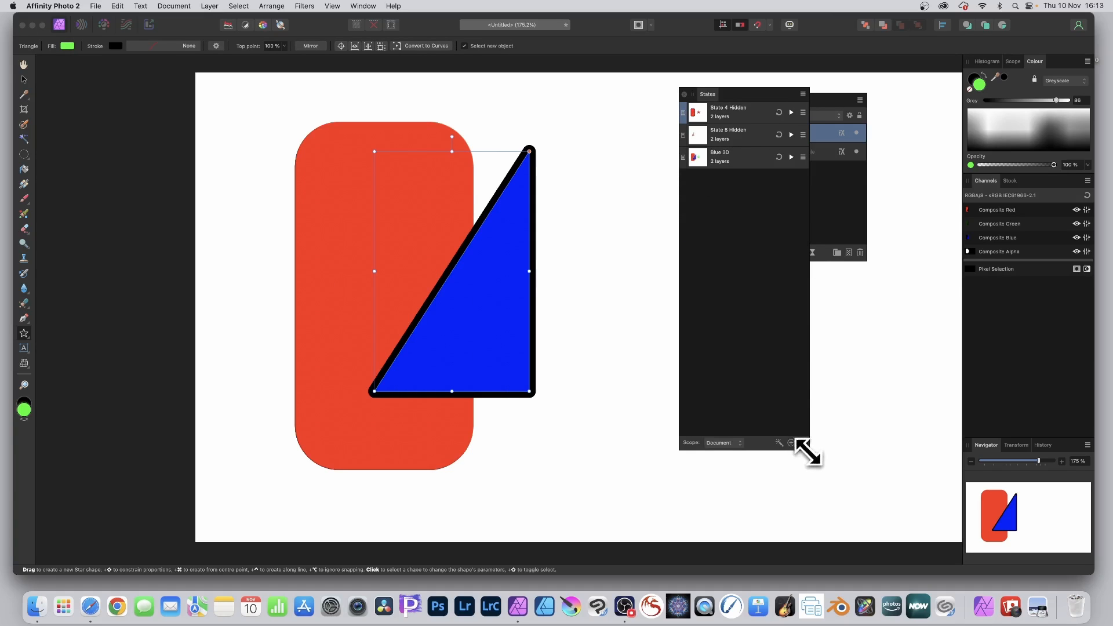
{"action": "left_click", "coordinate": [803, 443]}
{"action": "left_click", "coordinate": [803, 443]}
{"action": "left_click", "coordinate": [803, 443]}
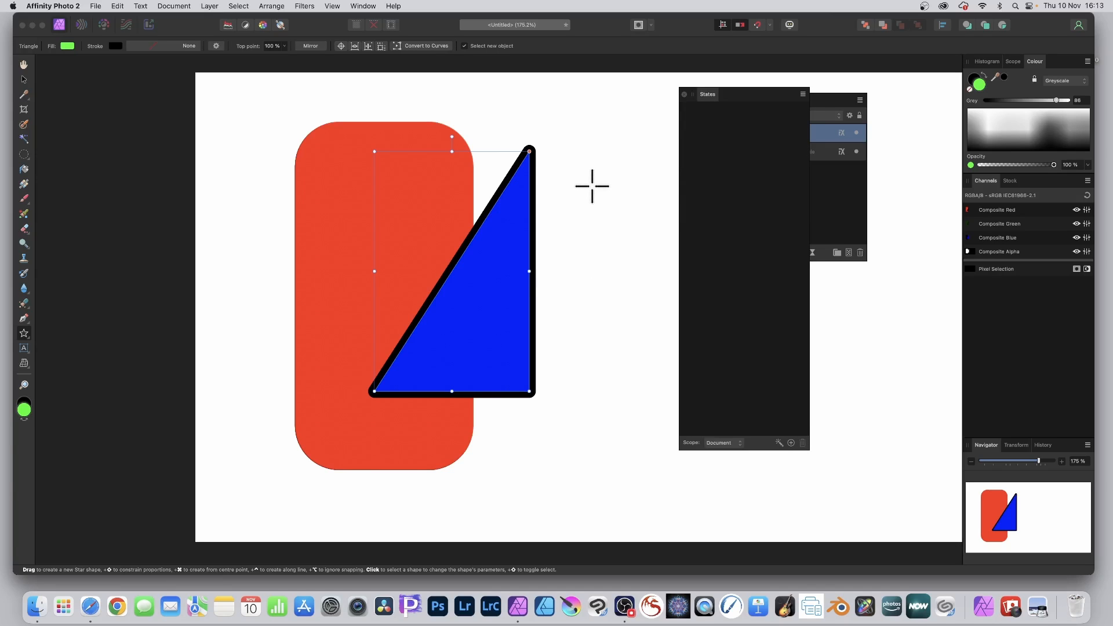
Draw a red five-pointed star on the canvas to the right of the blue triangle
{"action": "left_click", "coordinate": [24, 80]}
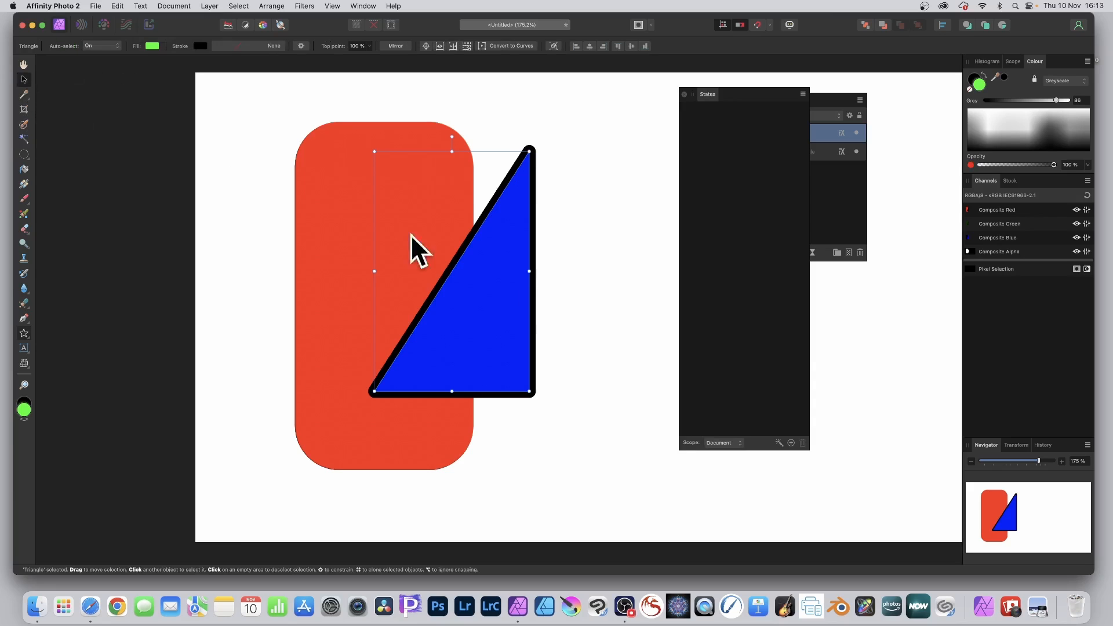
{"action": "left_click", "coordinate": [24, 333]}
{"action": "left_click_drag", "start_coordinate": [573, 234], "coordinate": [706, 363]}
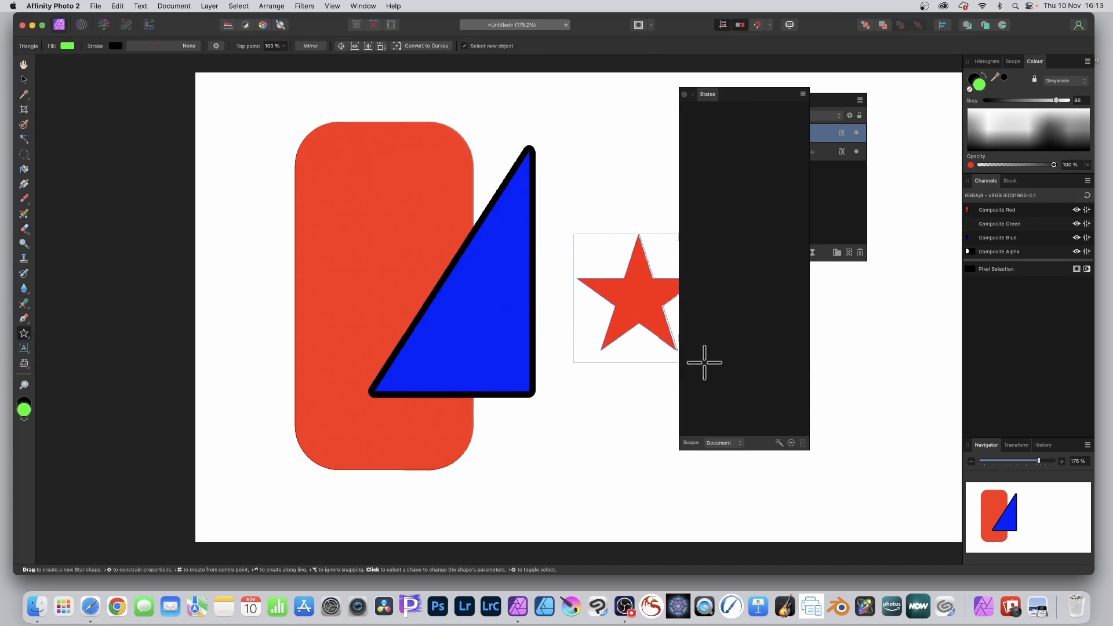
Add artistic text reading "text" on the white area left of the red rounded rectangle
{"action": "left_click", "coordinate": [24, 348]}
{"action": "left_click", "coordinate": [82, 346]}
{"action": "left_click", "coordinate": [232, 344]}
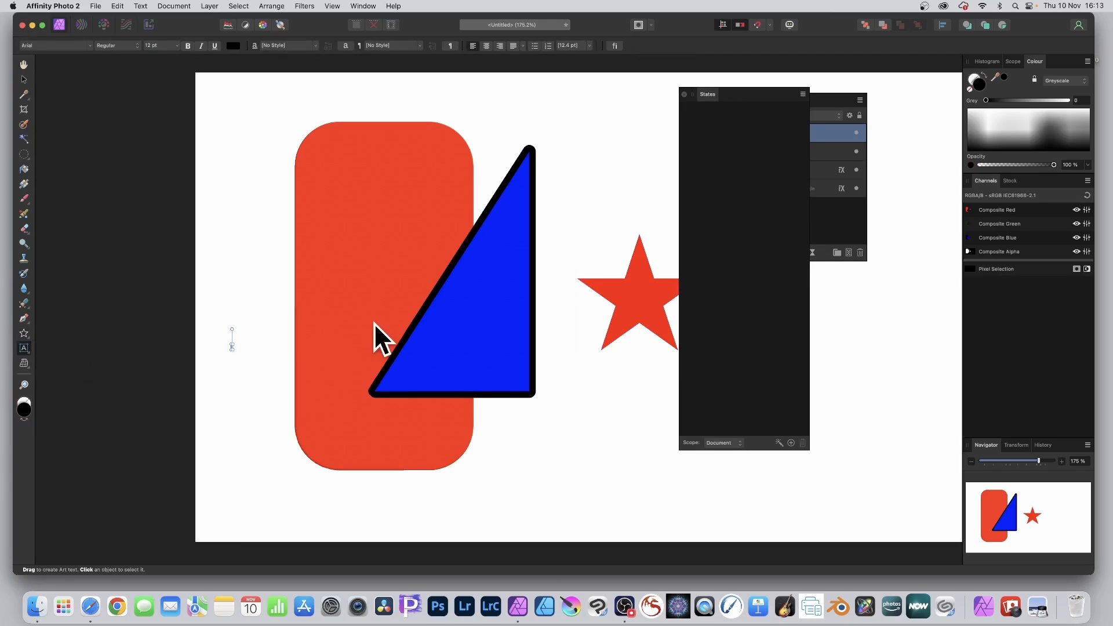
{"action": "type", "text": "text"}
{"action": "key", "text": "Escape"}
Enlarge the text to about the width of the rounded rectangle and move it just below the blue triangle
{"action": "left_click", "coordinate": [25, 77]}
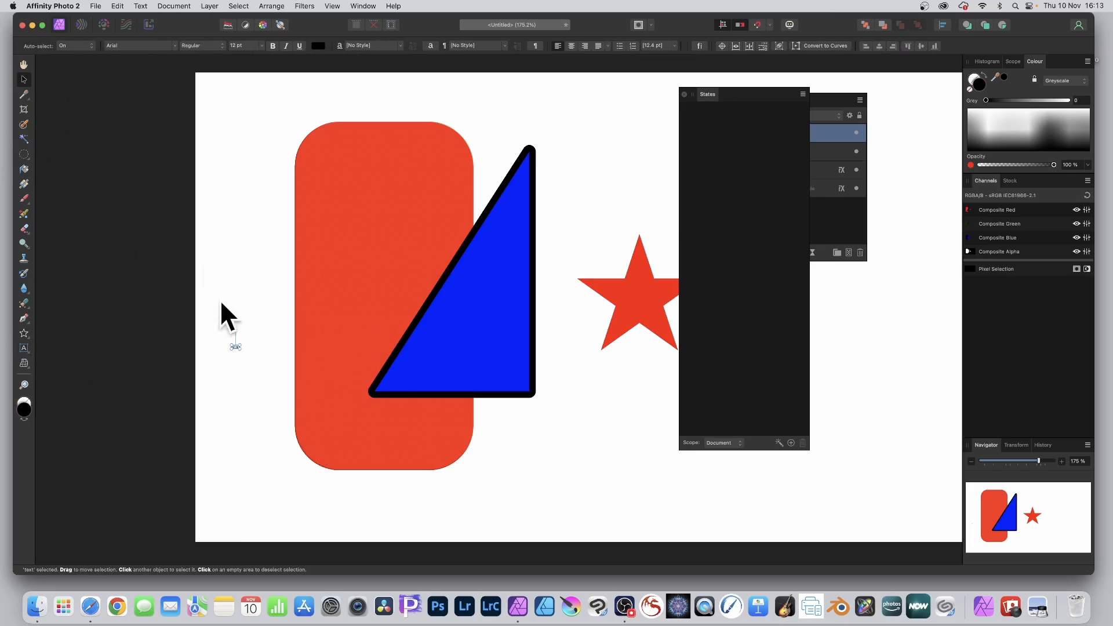
{"action": "left_click_drag", "start_coordinate": [241, 348], "coordinate": [408, 433]}
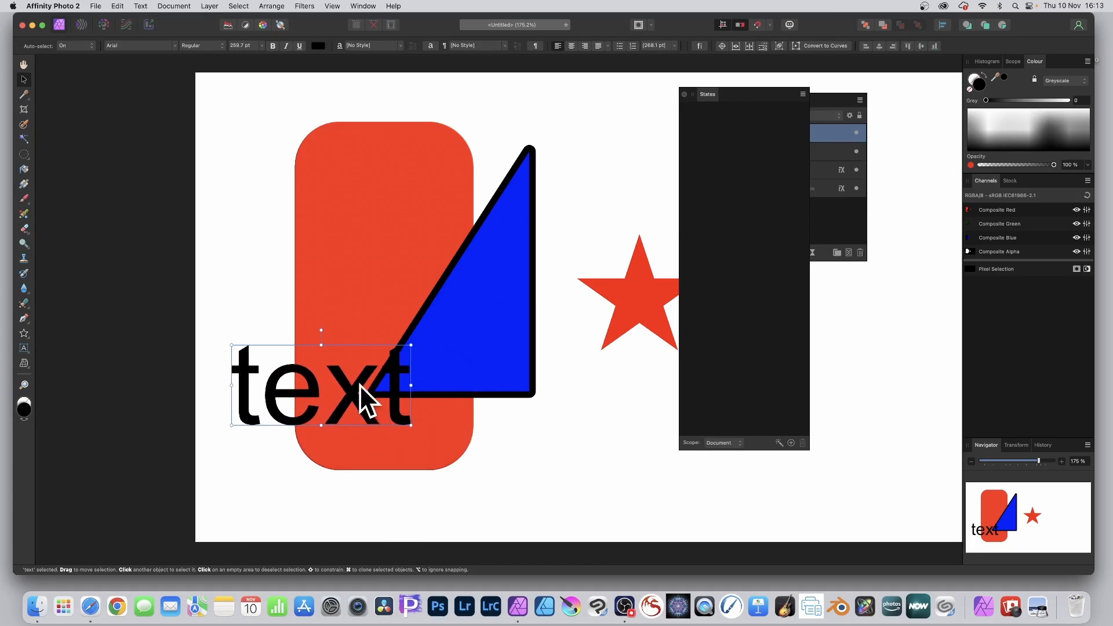
{"action": "left_click_drag", "start_coordinate": [360, 385], "coordinate": [569, 453]}
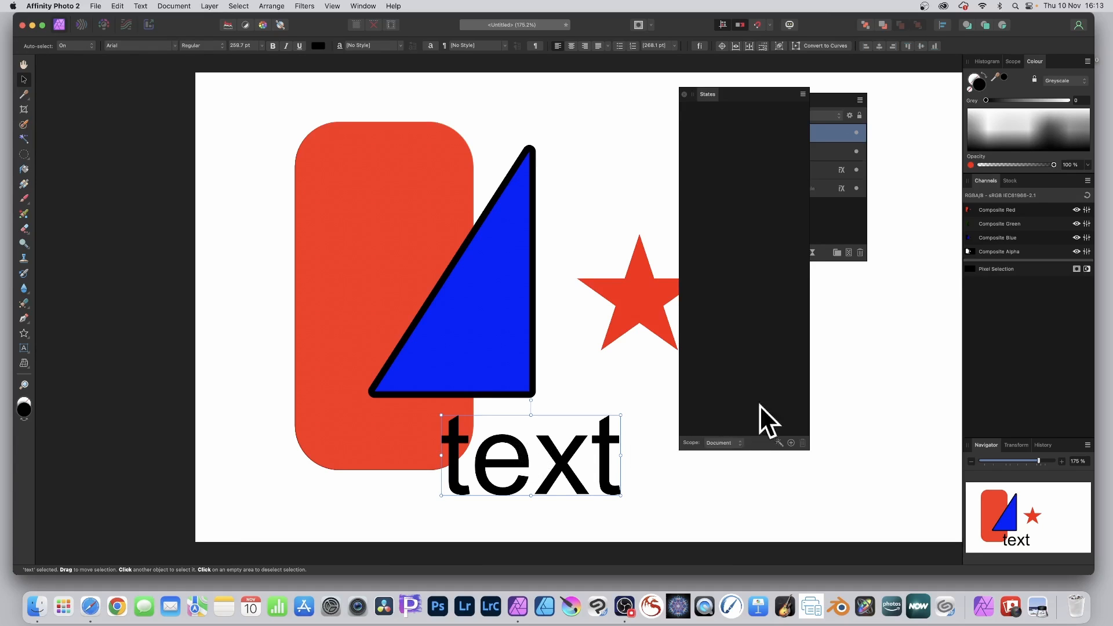
{"action": "mouse_move", "coordinate": [710, 98]}
{"action": "left_mouse_down"}
{"action": "mouse_move", "coordinate": [688, 98]}
{"action": "mouse_move", "coordinate": [730, 102]}
{"action": "left_mouse_up"}
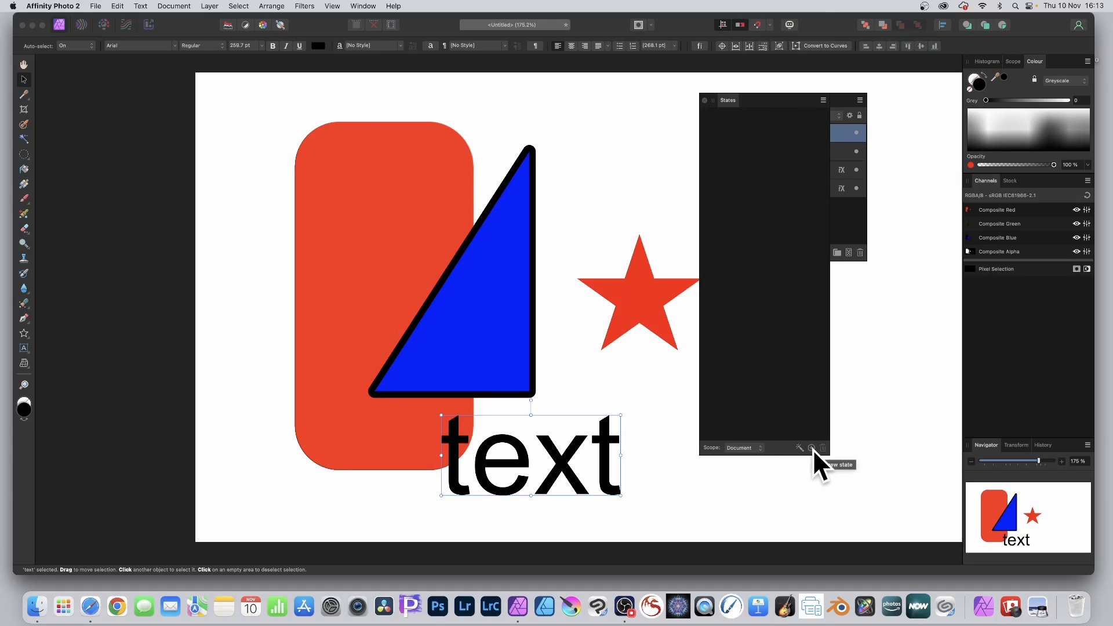
{"action": "left_click", "coordinate": [852, 108]}
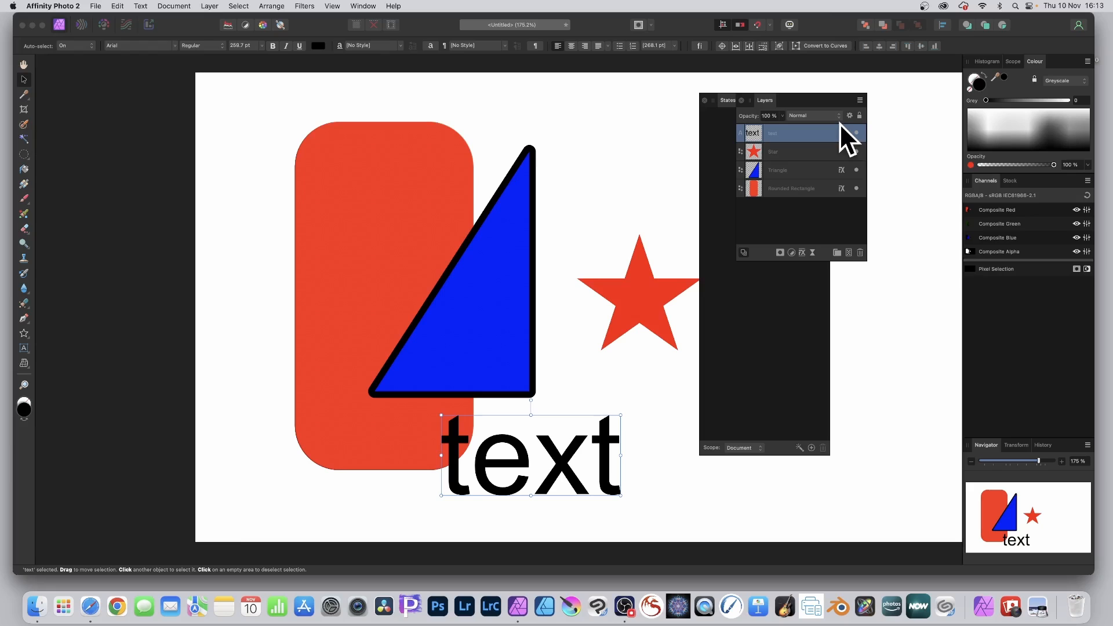
{"action": "left_click", "coordinate": [811, 448]}
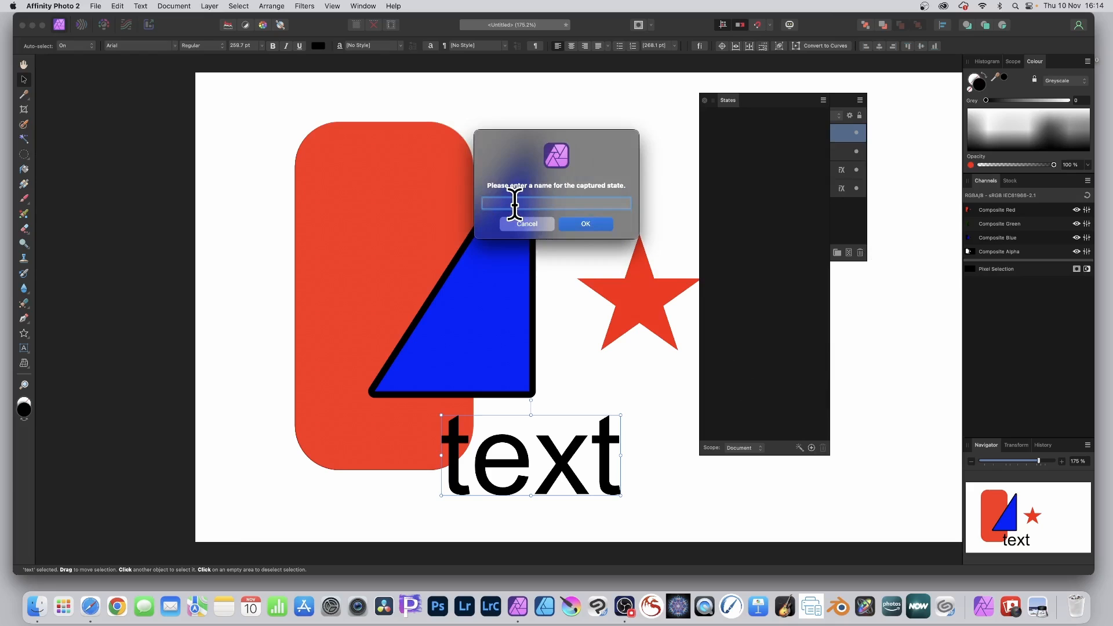
{"action": "type", "text": "first"}
{"action": "key", "text": "Return"}
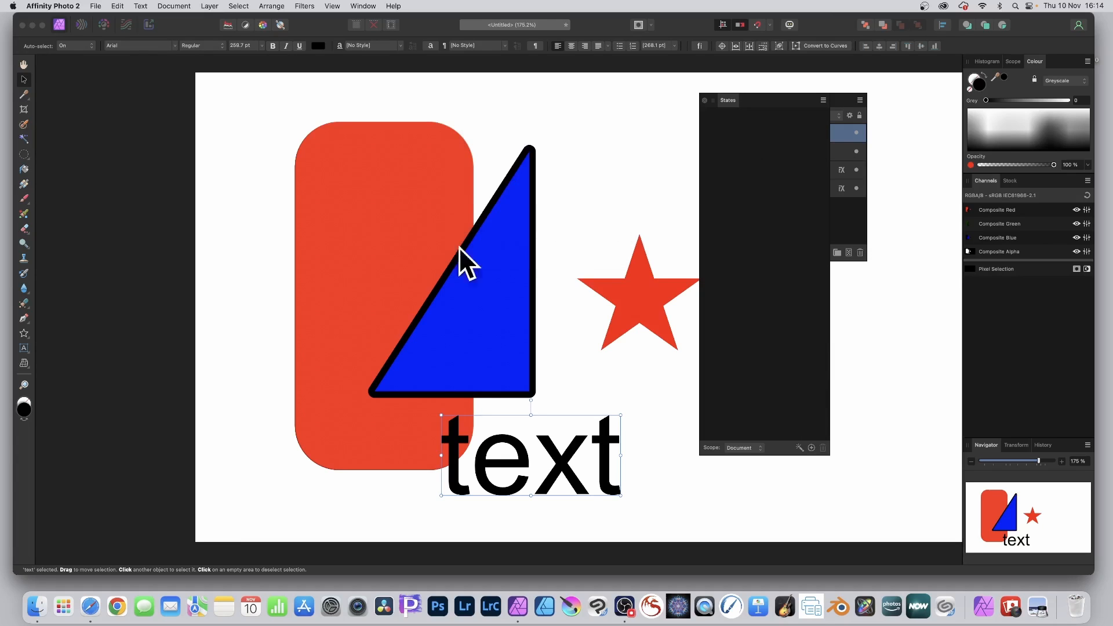
Capture the current layers as a state named "State 1" and view its visibility and effects change options
{"action": "left_click", "coordinate": [811, 448]}
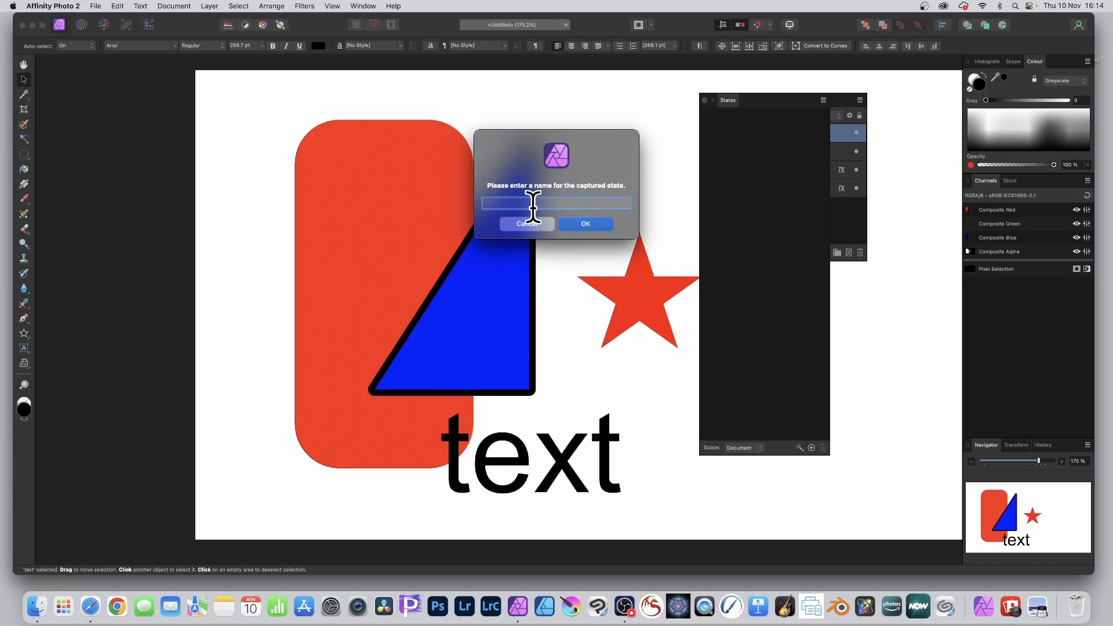
{"action": "type", "text": "State 1"}
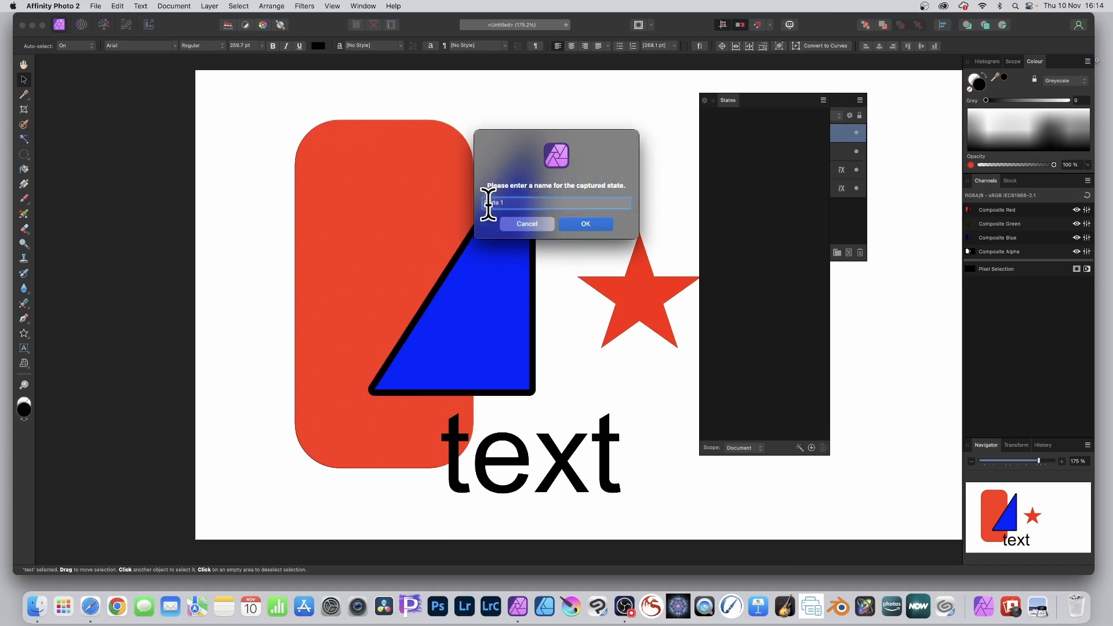
{"action": "left_click", "coordinate": [603, 226]}
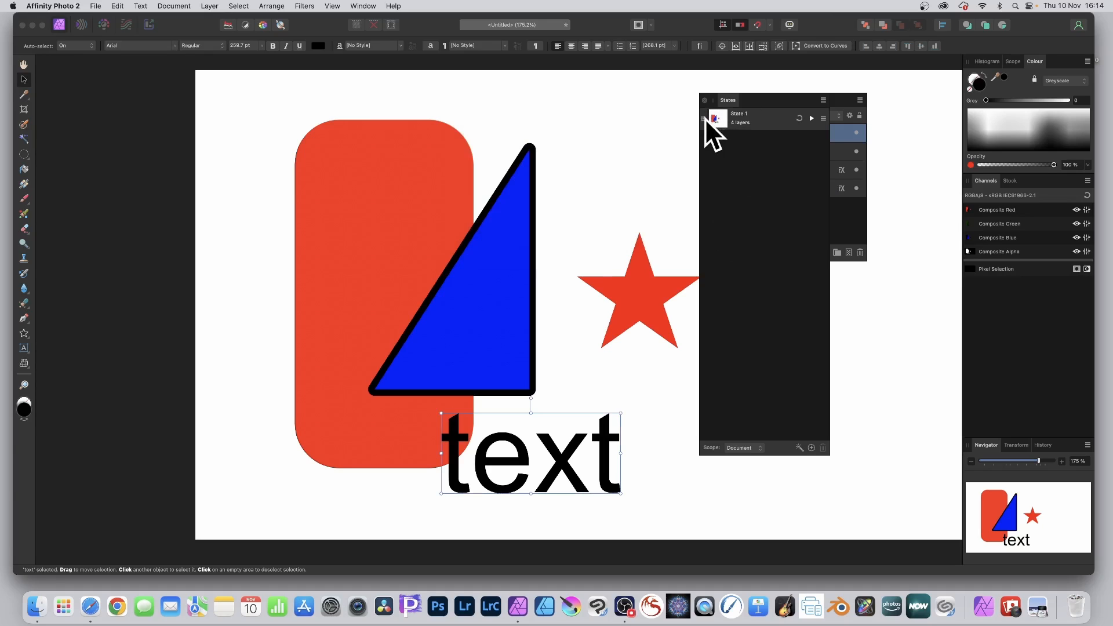
{"action": "left_click", "coordinate": [823, 120]}
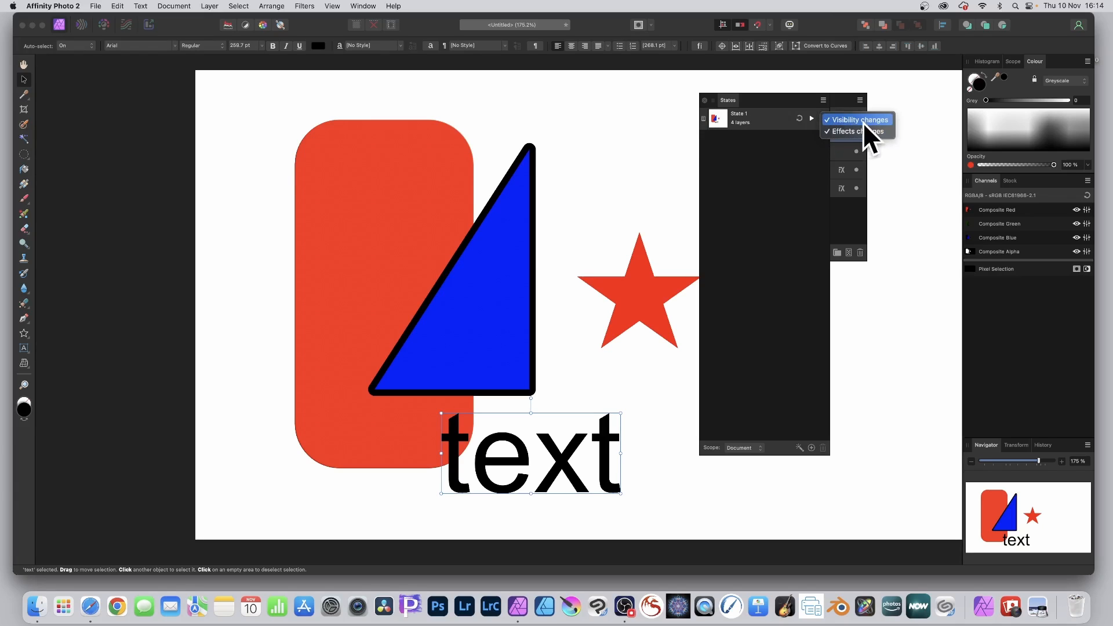
{"action": "left_click", "coordinate": [742, 217]}
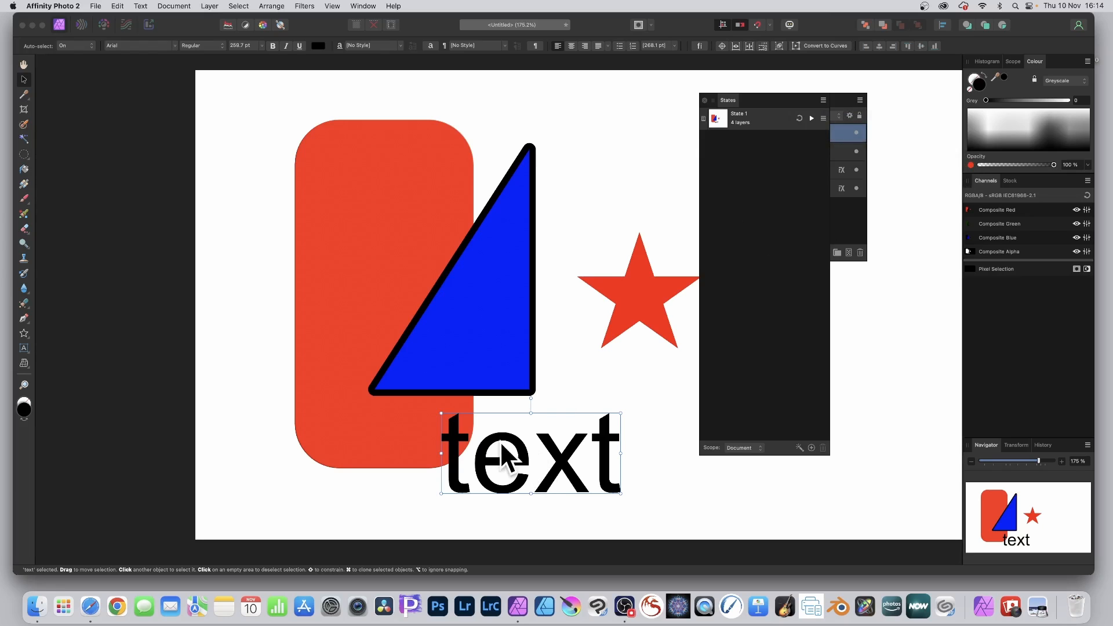
Move the text onto the upper part of the red rounded rectangle and give the triangle a 5.7 px red outline
{"action": "left_click_drag", "start_coordinate": [501, 451], "coordinate": [280, 184]}
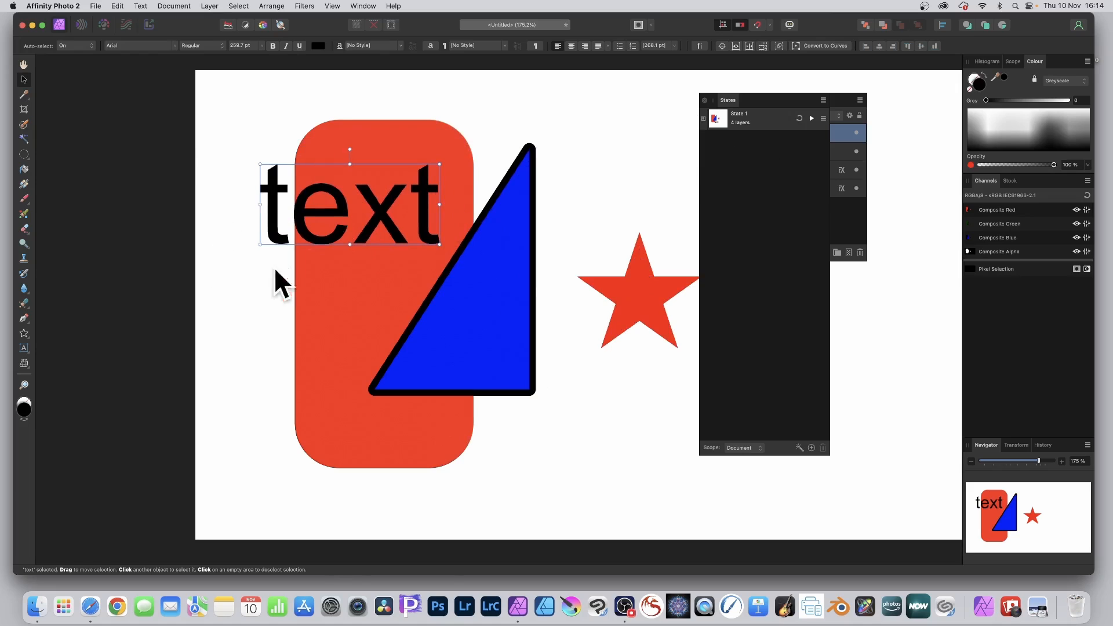
{"action": "left_click", "coordinate": [458, 290]}
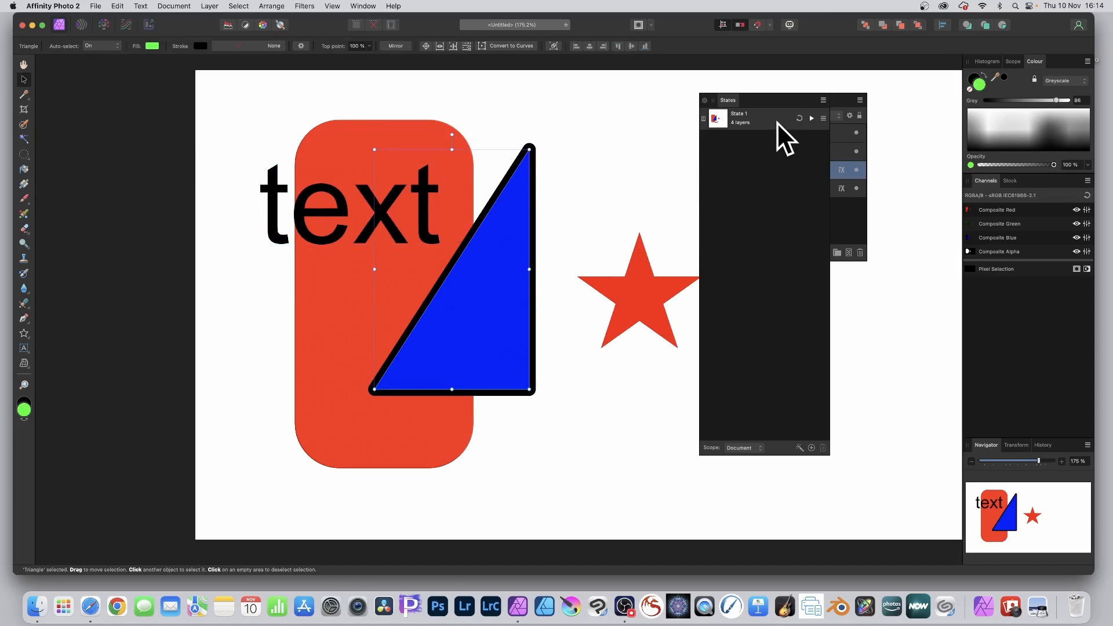
{"action": "left_click", "coordinate": [838, 102]}
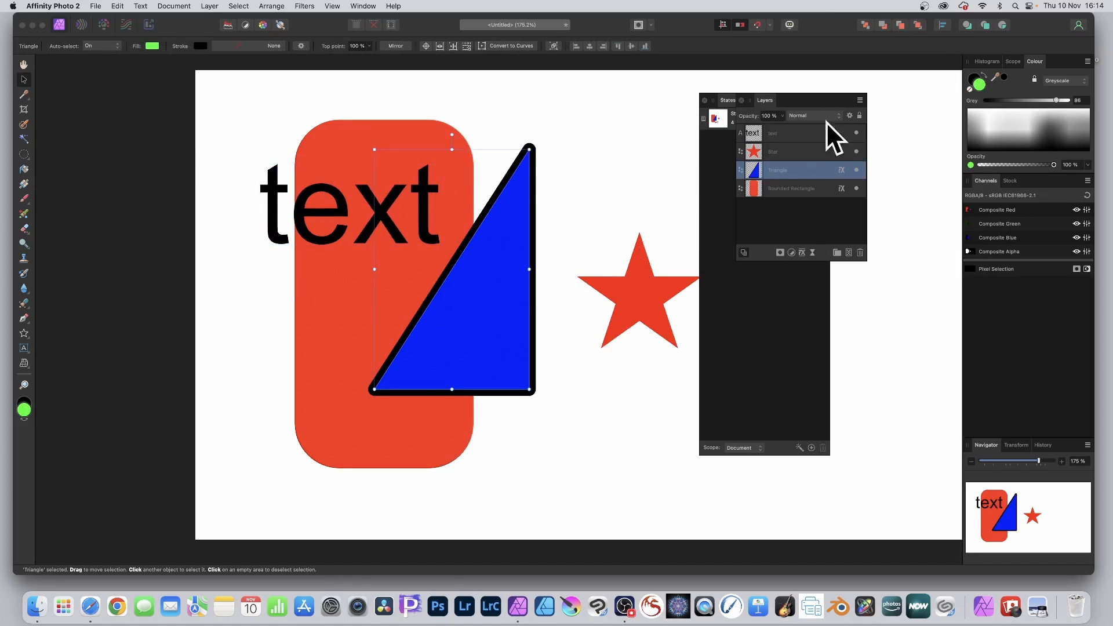
{"action": "left_click", "coordinate": [842, 169]}
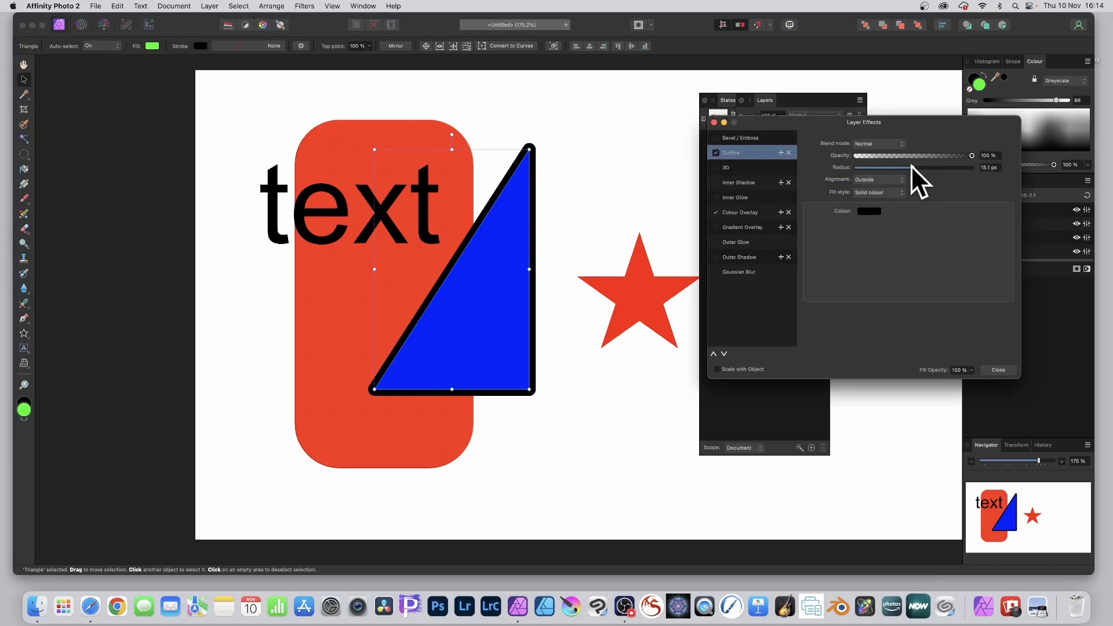
{"action": "left_click_drag", "start_coordinate": [912, 167], "coordinate": [895, 167]}
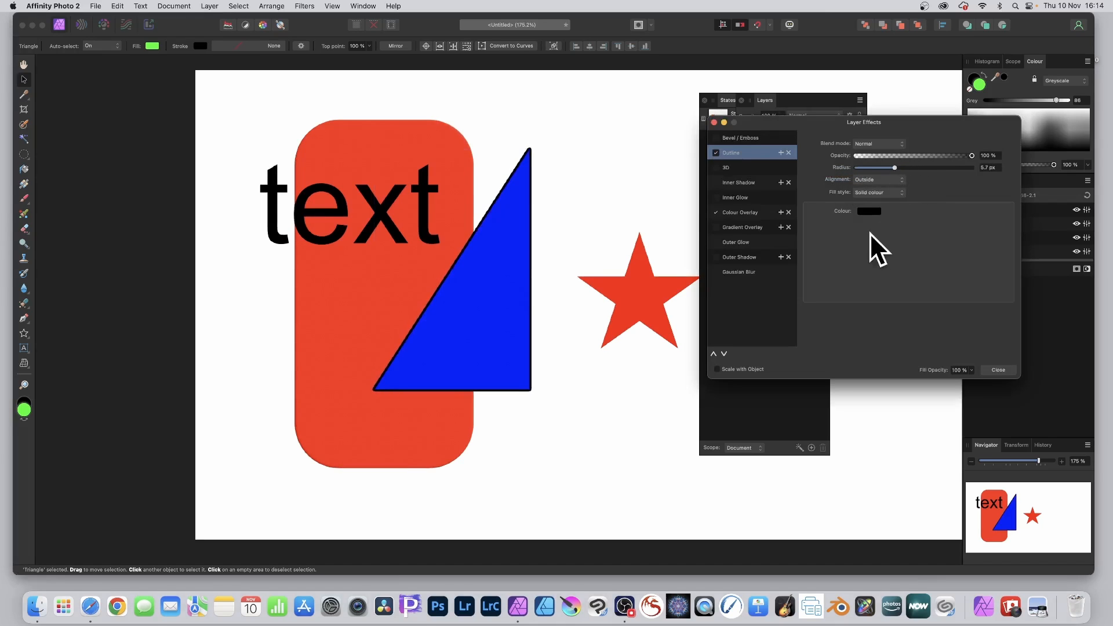
{"action": "left_click", "coordinate": [868, 211]}
{"action": "left_click_drag", "start_coordinate": [934, 291], "coordinate": [945, 290]}
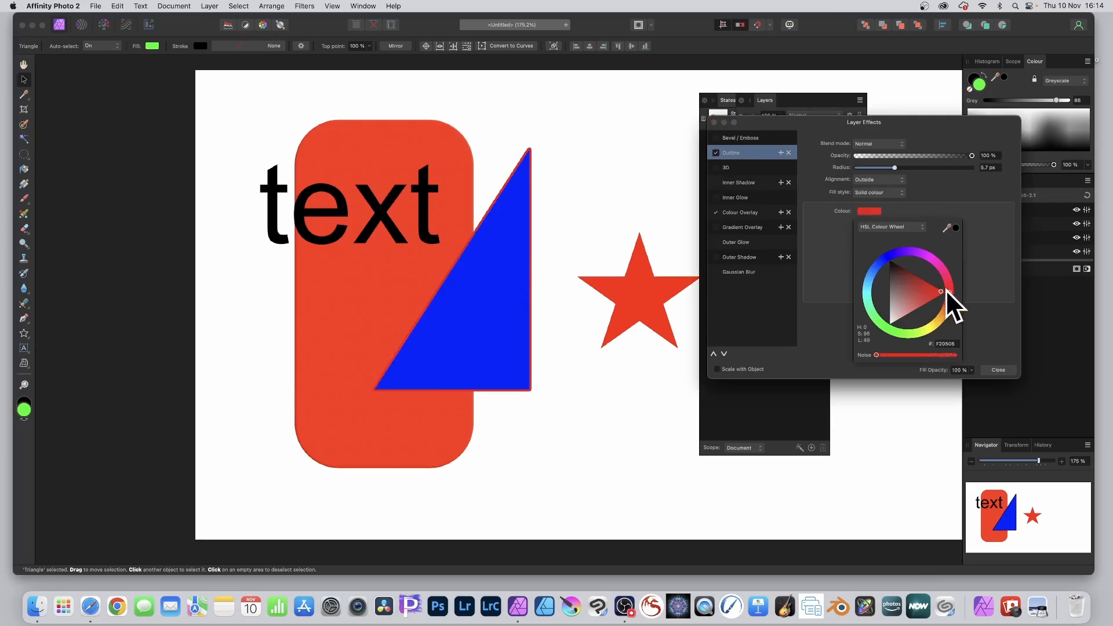
{"action": "left_click", "coordinate": [998, 370]}
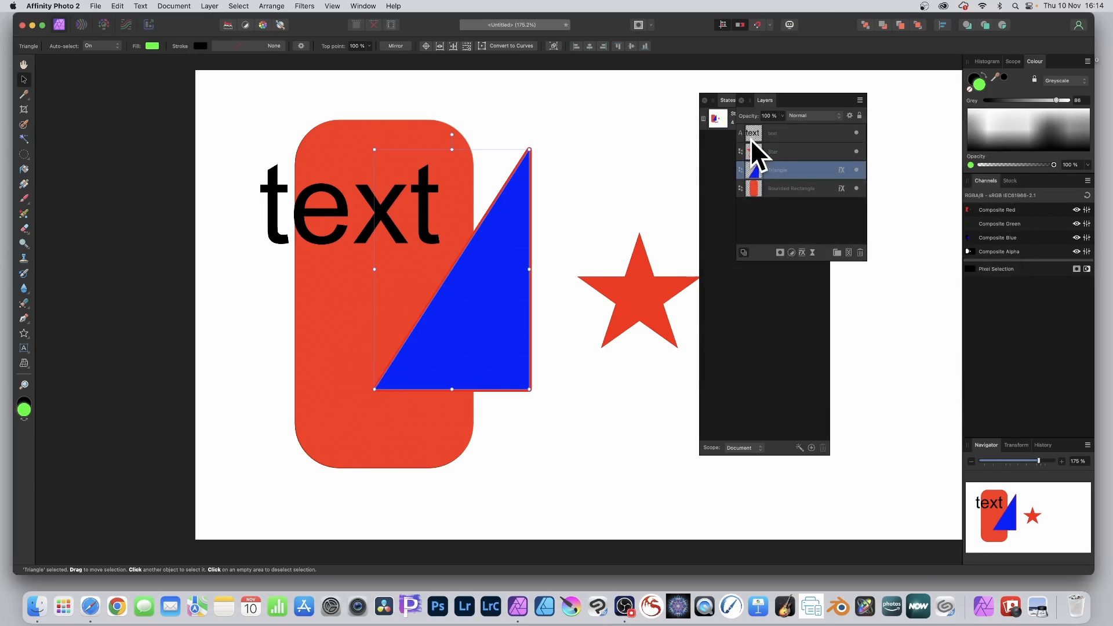
Capture the changed layers as a second state named "State 1" and apply the first and second states in turn
{"action": "left_click_drag", "start_coordinate": [767, 101], "coordinate": [874, 125]}
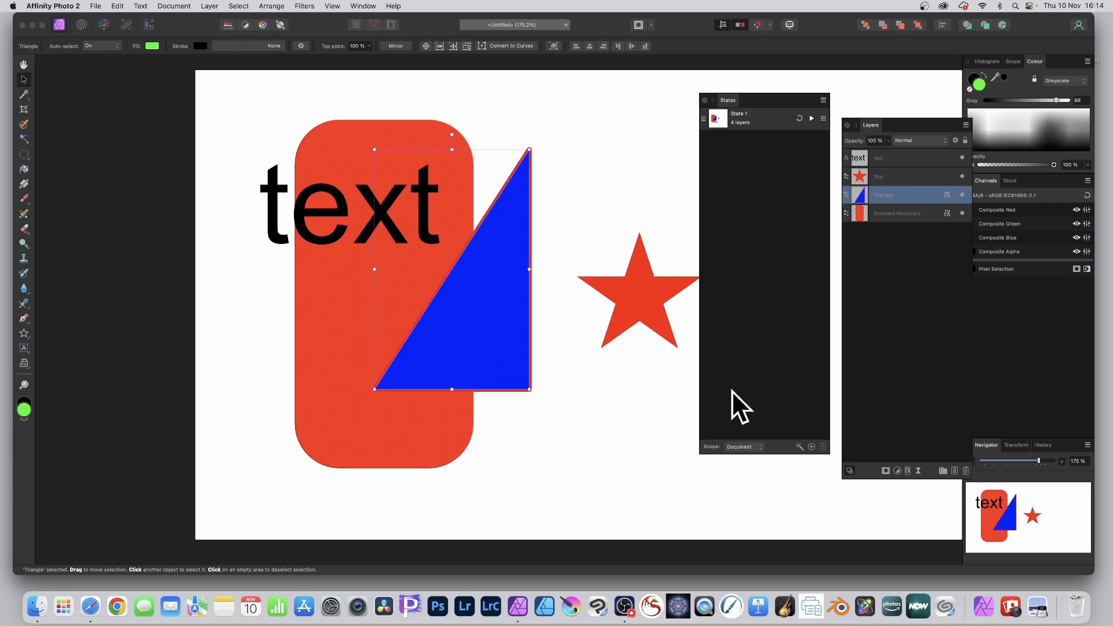
{"action": "left_click", "coordinate": [811, 447]}
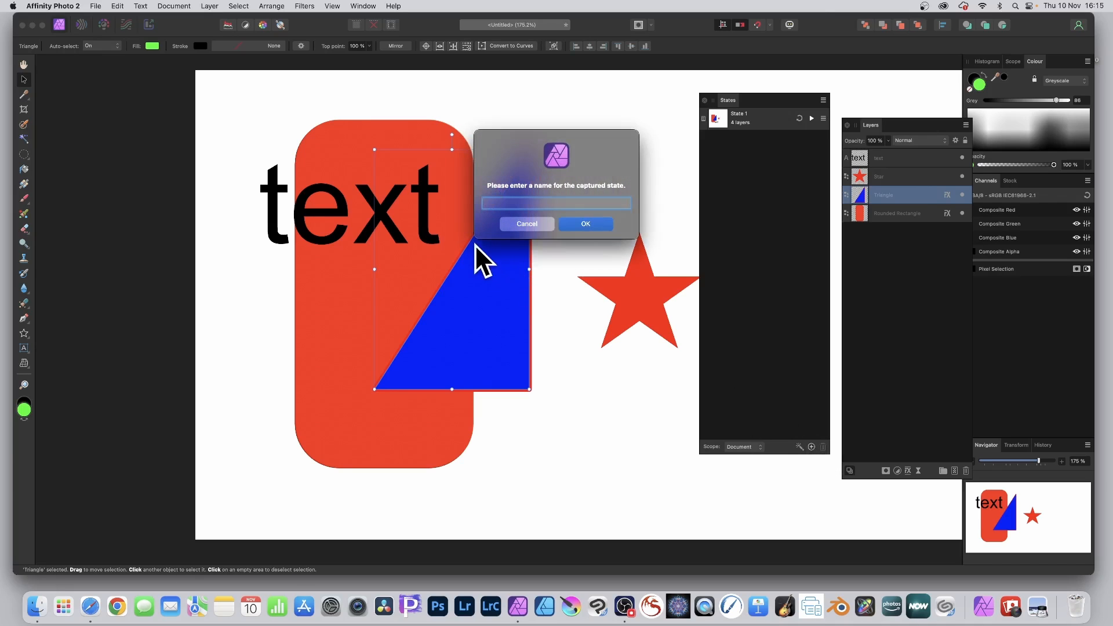
{"action": "type", "text": "State 1"}
{"action": "left_click", "coordinate": [586, 225]}
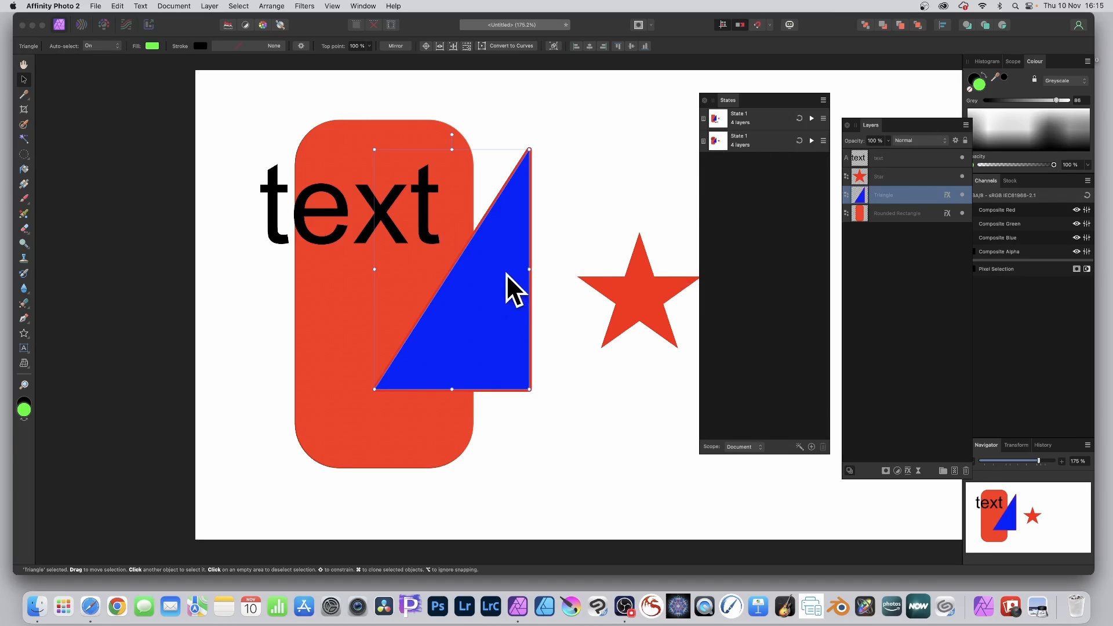
{"action": "left_click", "coordinate": [813, 119]}
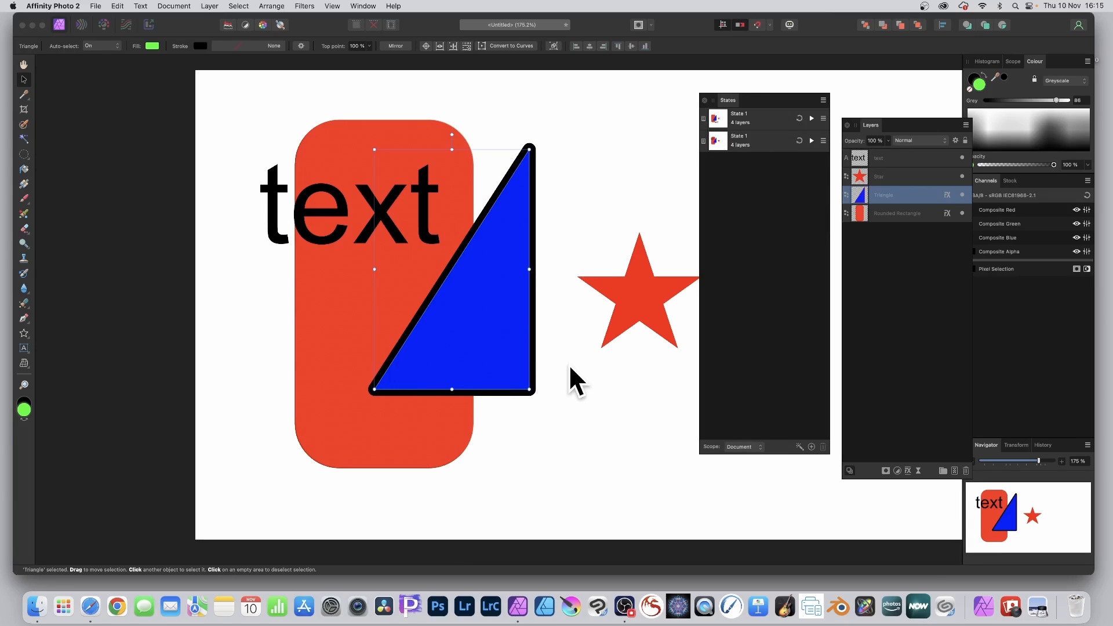
{"action": "left_click", "coordinate": [812, 140]}
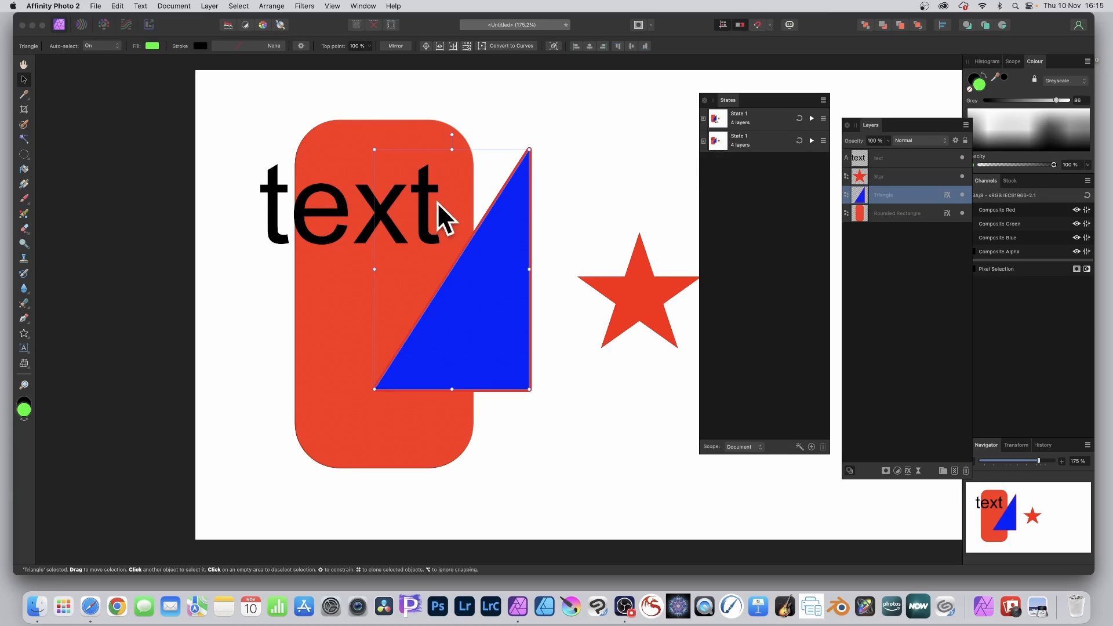
Shift the text slightly up and to the left, and give it a 3D effect and a 6.4 px blue outline
{"action": "left_click", "coordinate": [428, 183]}
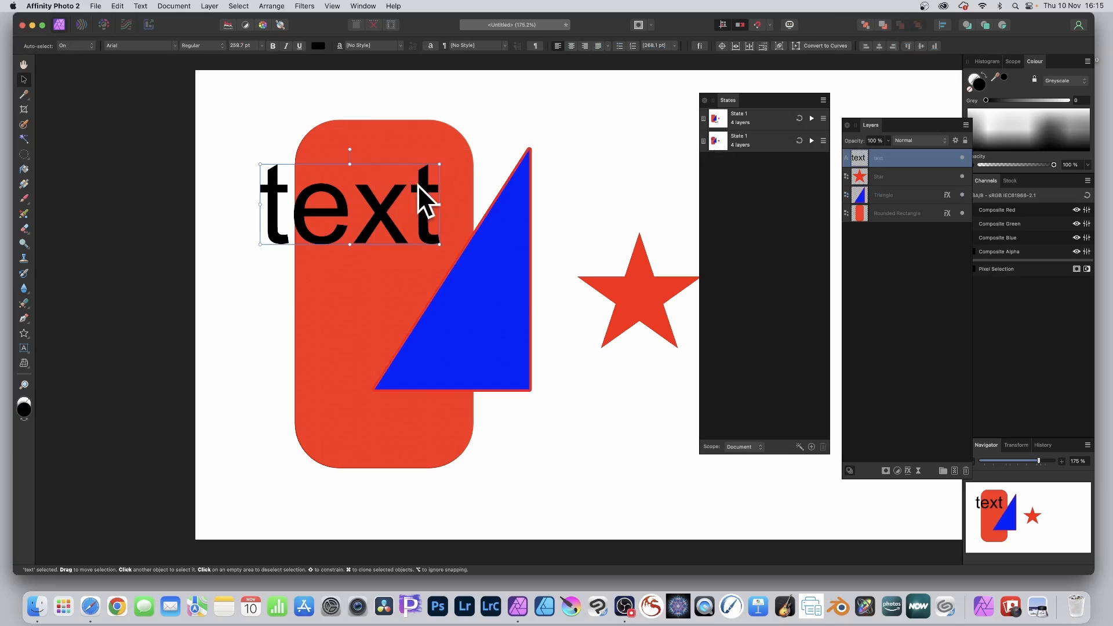
{"action": "left_click_drag", "start_coordinate": [418, 185], "coordinate": [403, 175]}
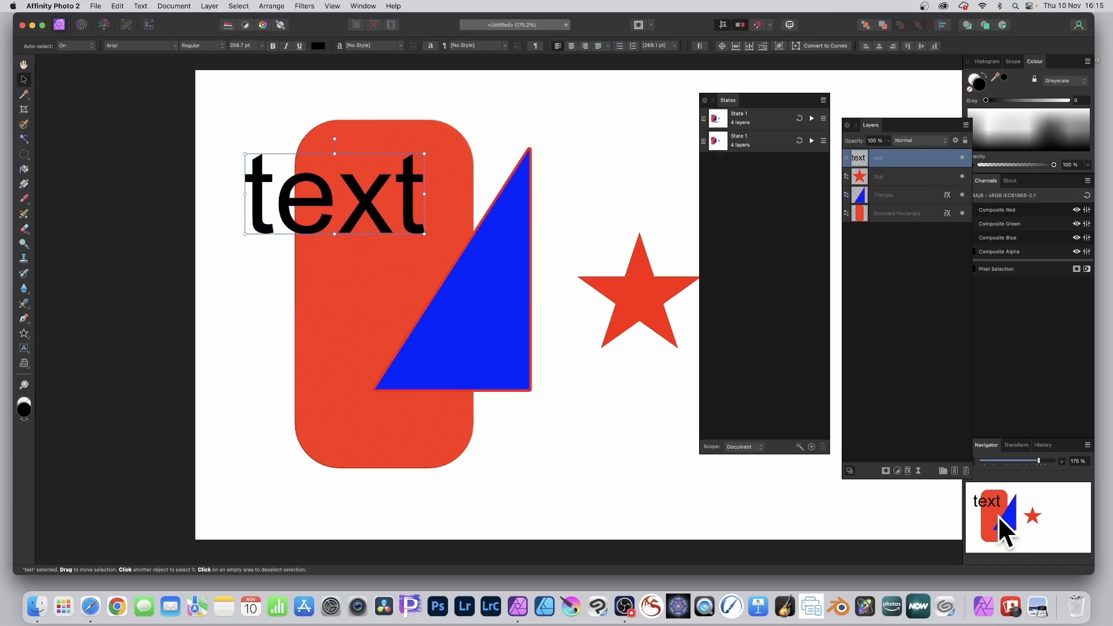
{"action": "left_click", "coordinate": [908, 470]}
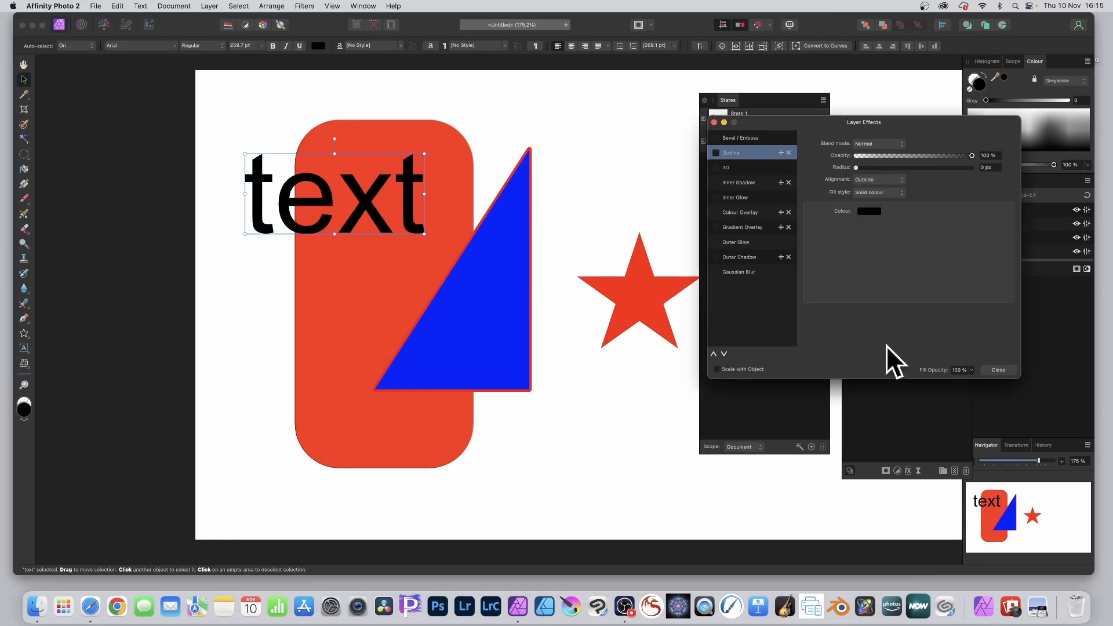
{"action": "left_click", "coordinate": [717, 169]}
{"action": "left_click", "coordinate": [717, 152]}
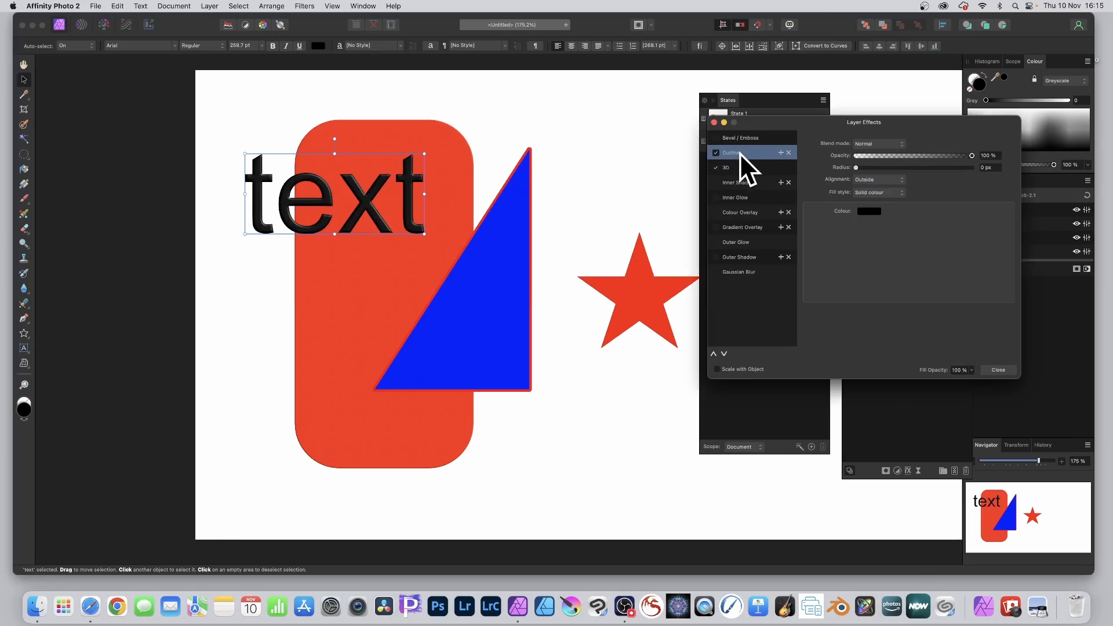
{"action": "left_click_drag", "start_coordinate": [861, 167], "coordinate": [895, 168]}
{"action": "left_click", "coordinate": [876, 211]}
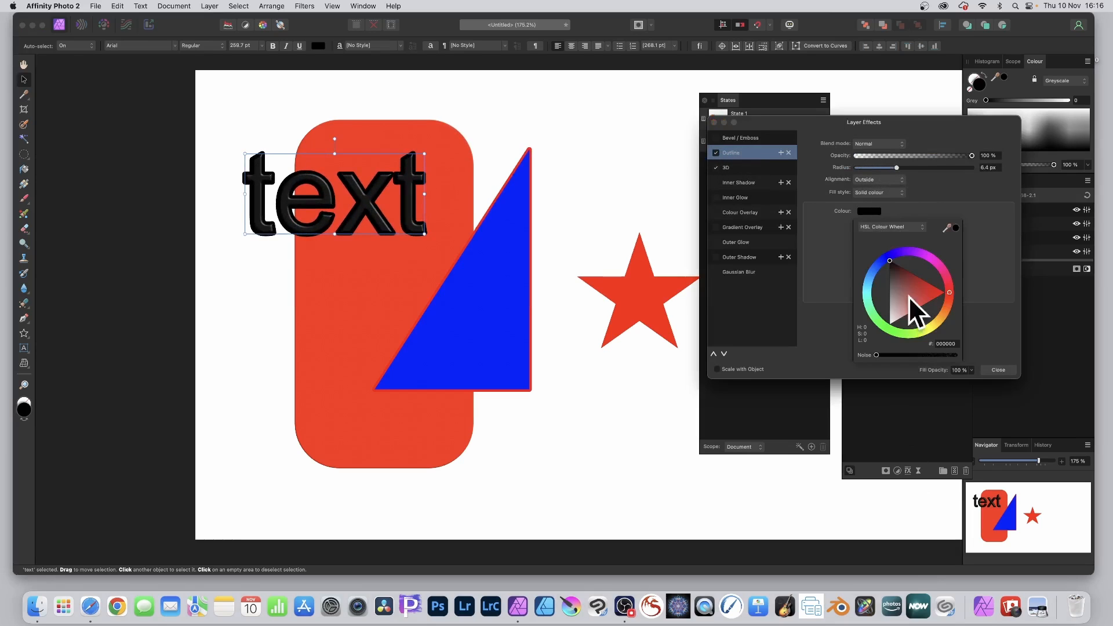
{"action": "left_click", "coordinate": [879, 268]}
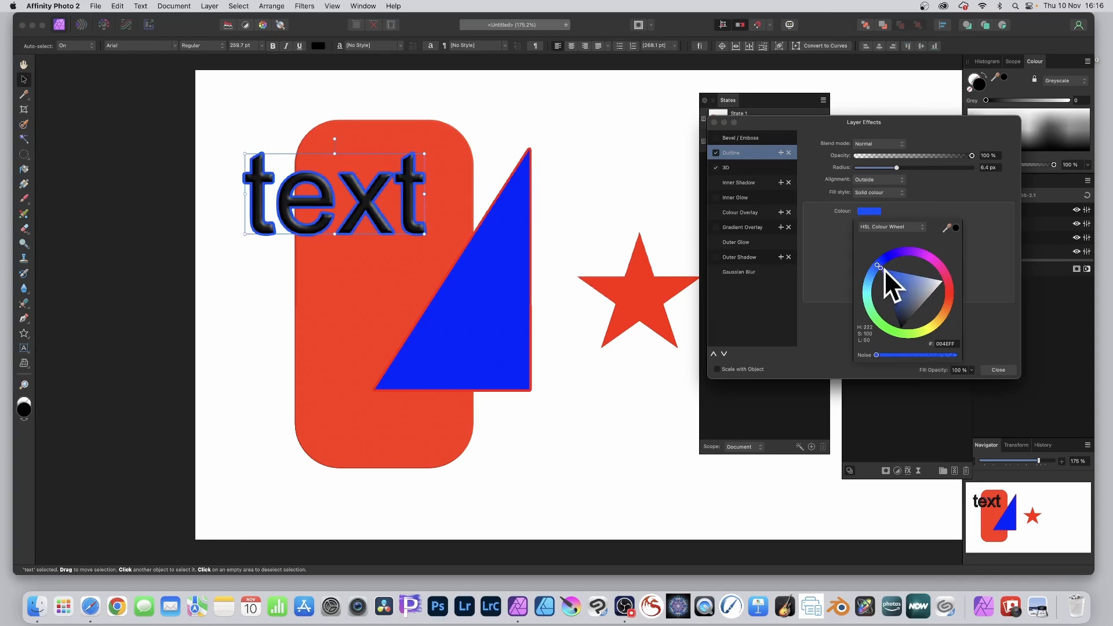
{"action": "left_click", "coordinate": [999, 365]}
{"action": "left_click", "coordinate": [1007, 371]}
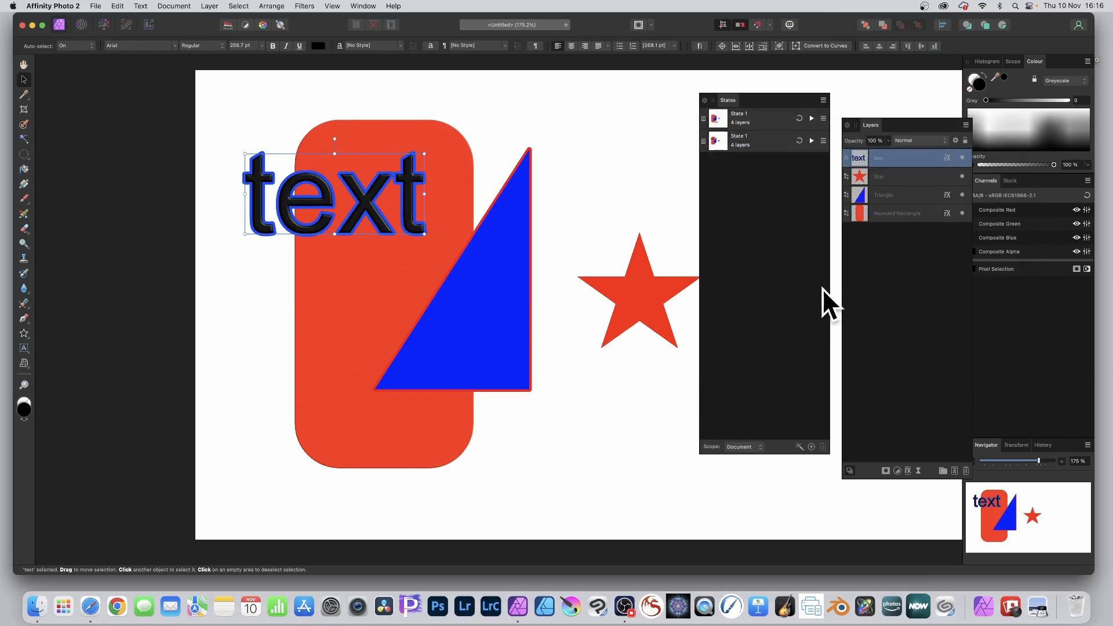
Capture the layers with the restyled text as a new state named "State 3"
{"action": "left_click", "coordinate": [811, 446]}
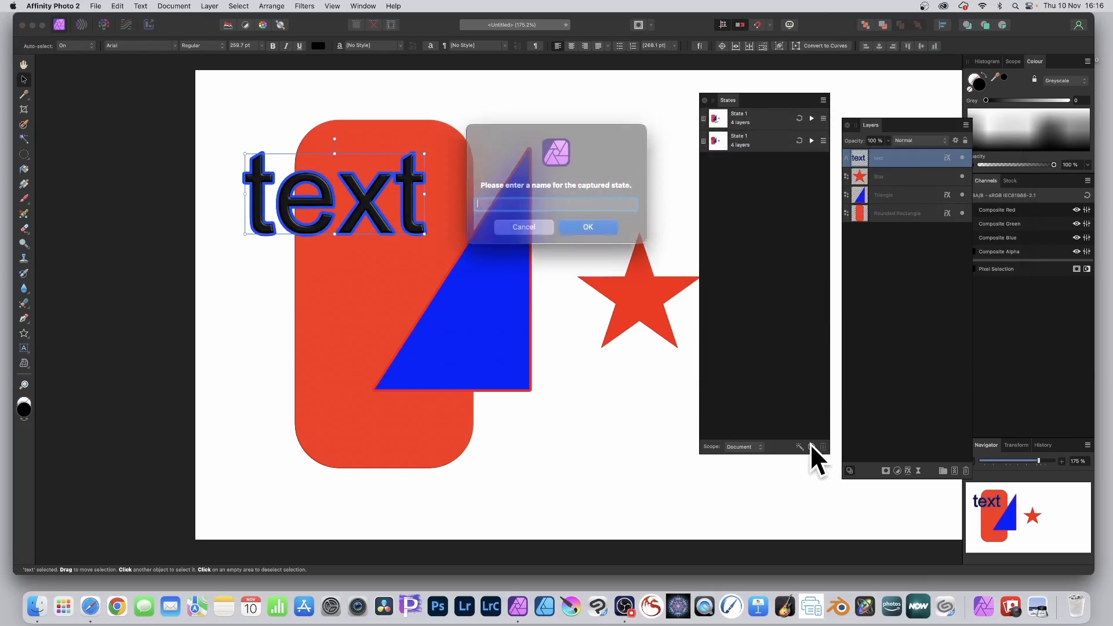
{"action": "type", "text": "Stat"}
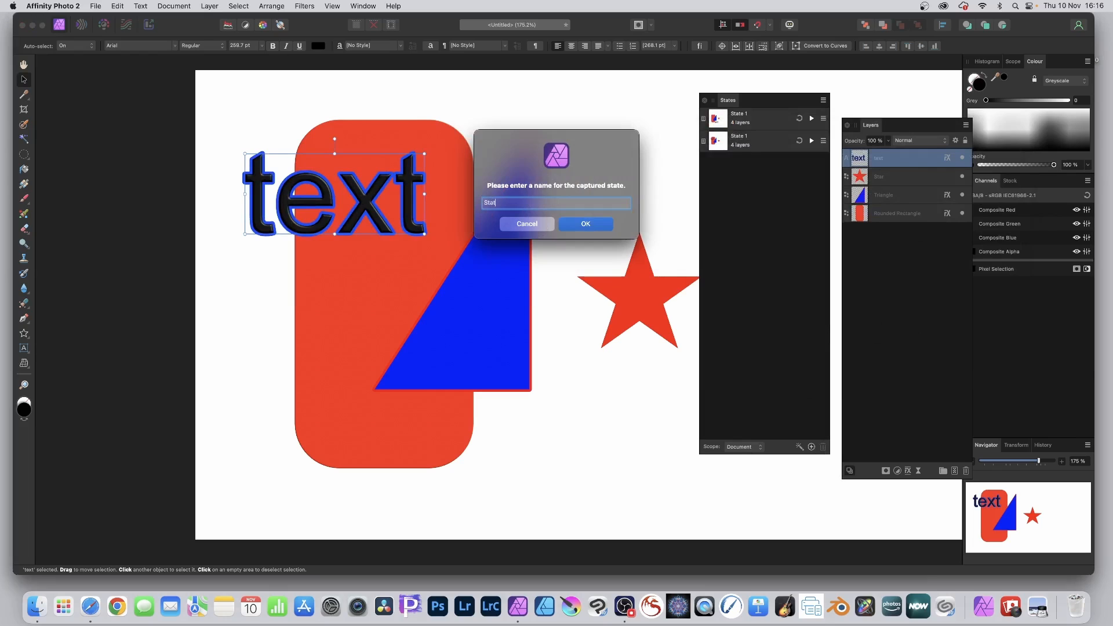
{"action": "type", "text": "e 3"}
{"action": "left_click", "coordinate": [587, 224]}
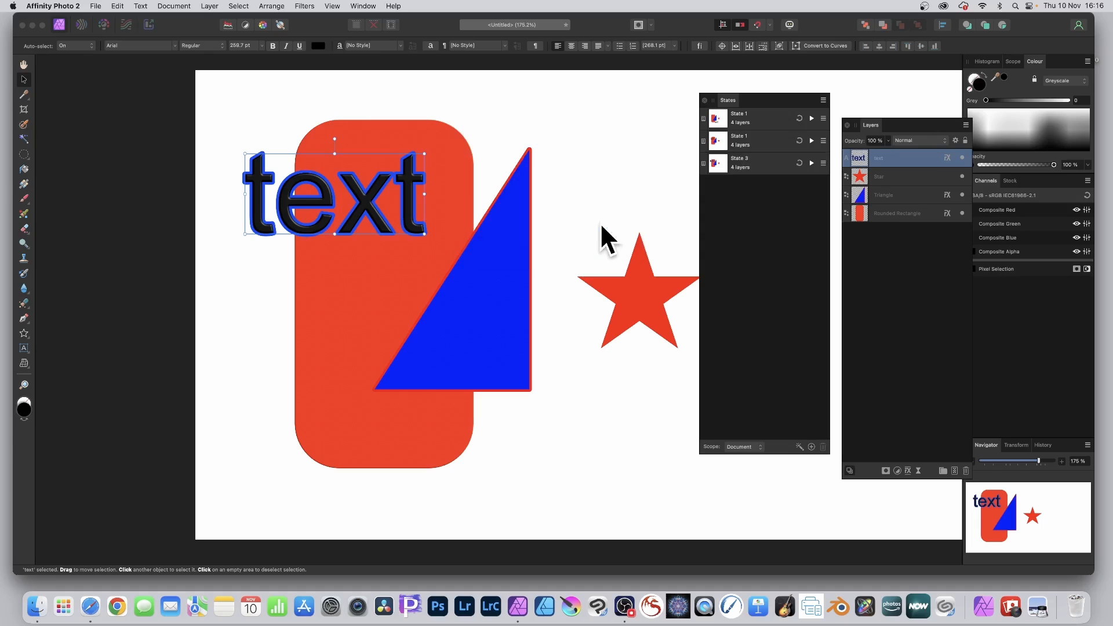
Apply the three saved states in turn, ending on State 3, to compare their layer effects
{"action": "left_click", "coordinate": [812, 119]}
{"action": "left_click", "coordinate": [813, 141]}
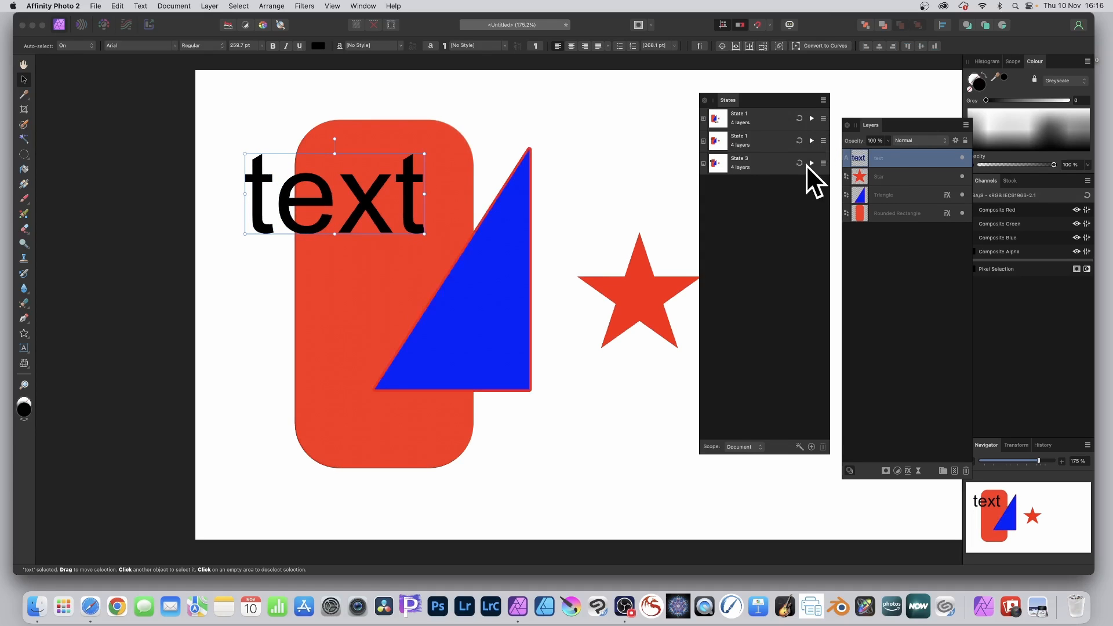
{"action": "left_click", "coordinate": [811, 162]}
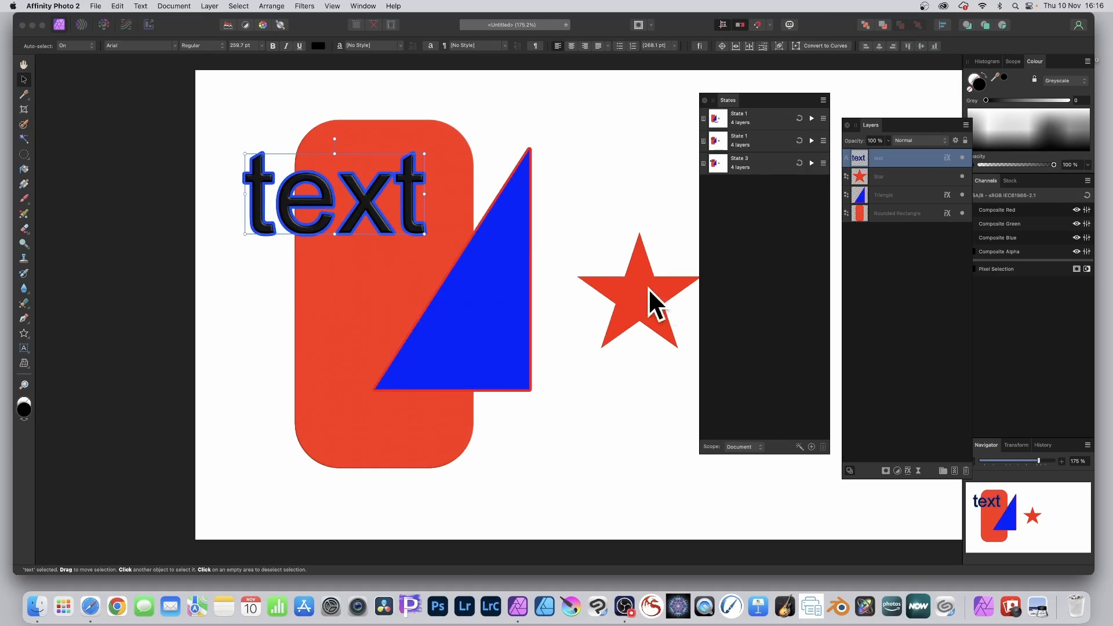
Move the red star slightly up and to the left, and draw a second star about half its size above it
{"action": "left_click_drag", "start_coordinate": [656, 291], "coordinate": [631, 266]}
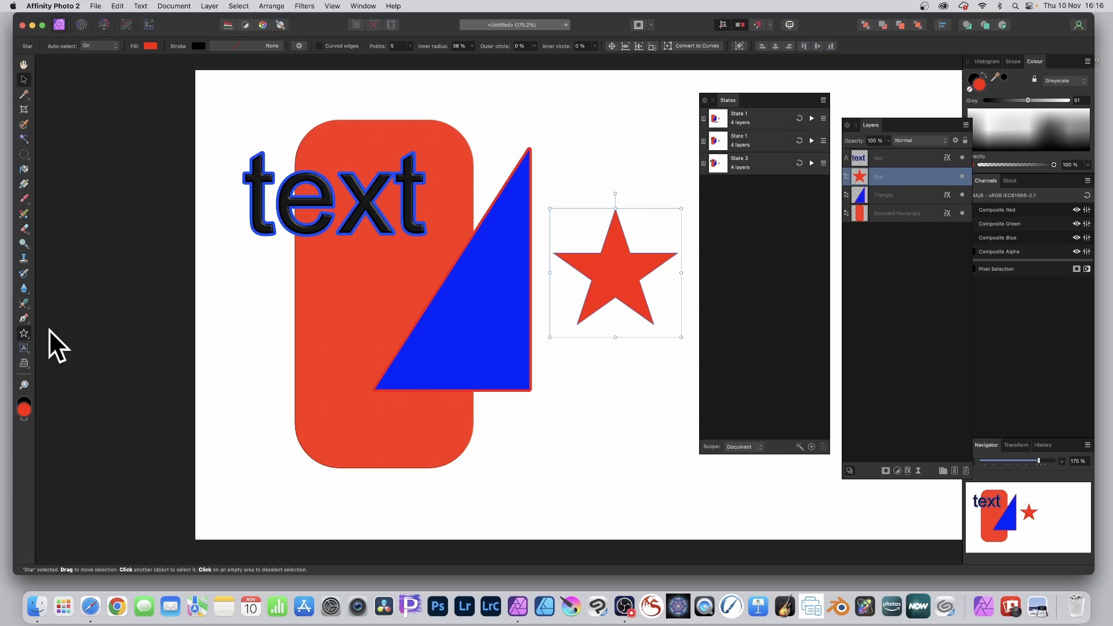
{"action": "left_click_drag", "start_coordinate": [552, 123], "coordinate": [619, 185]}
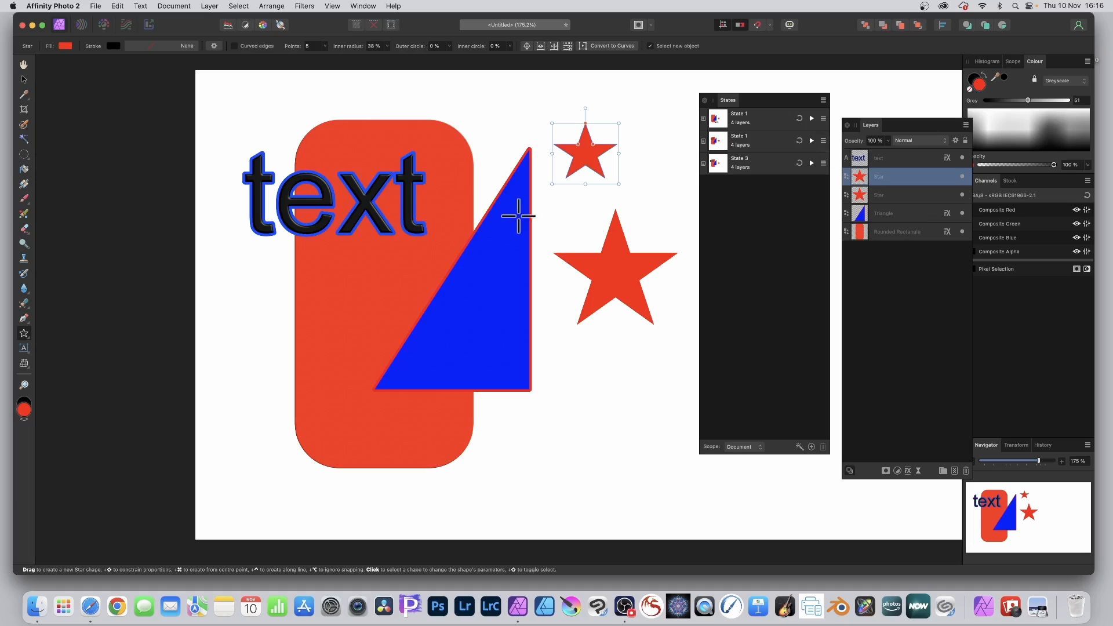
Move the large star left so it overlaps the triangle's edge, and give it a light green colour overlay
{"action": "left_click", "coordinate": [24, 80]}
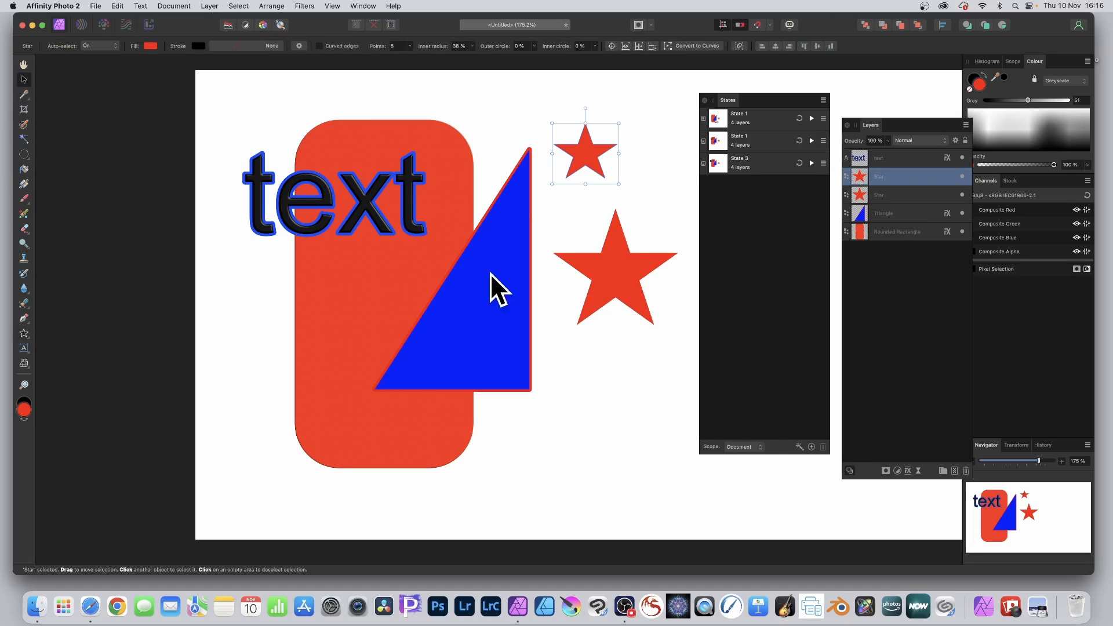
{"action": "left_click_drag", "start_coordinate": [615, 276], "coordinate": [528, 243]}
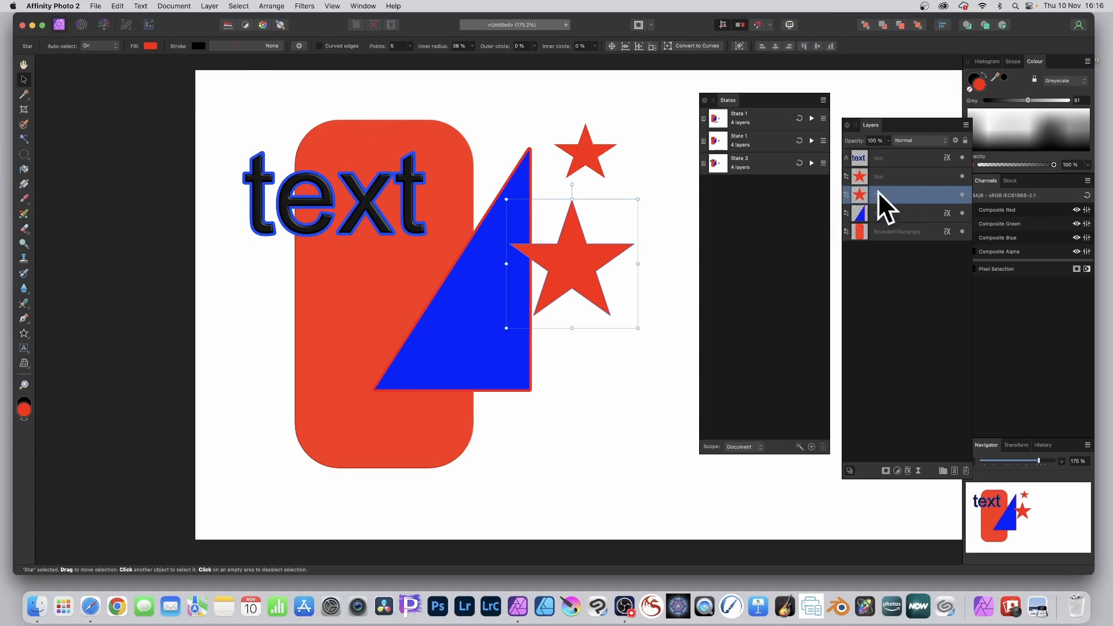
{"action": "left_click", "coordinate": [909, 471]}
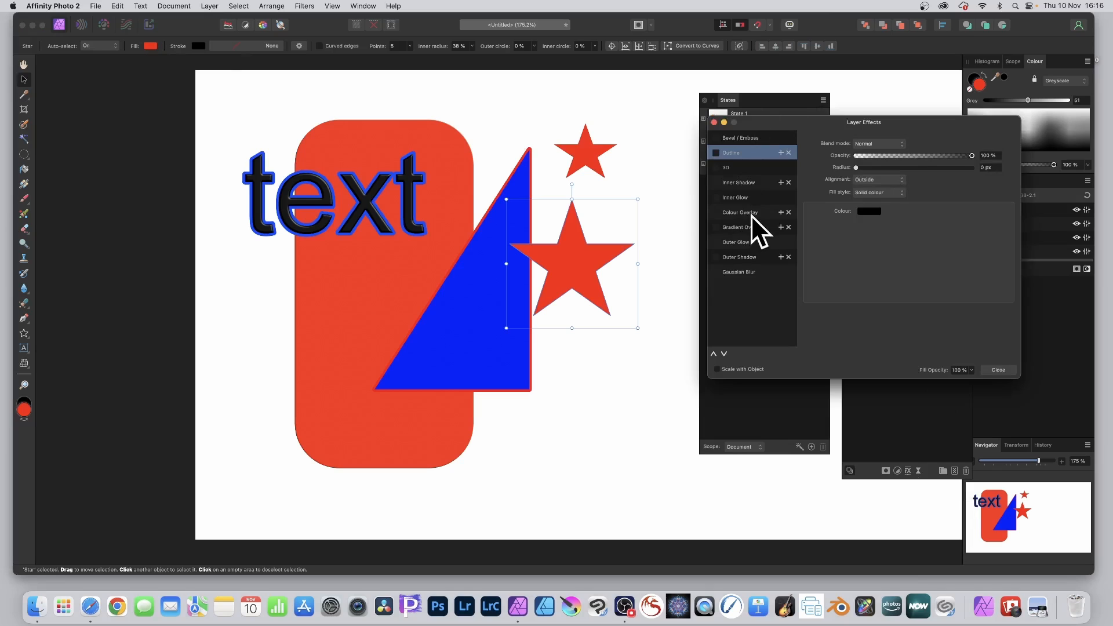
{"action": "left_click", "coordinate": [752, 213]}
{"action": "left_click", "coordinate": [716, 213]}
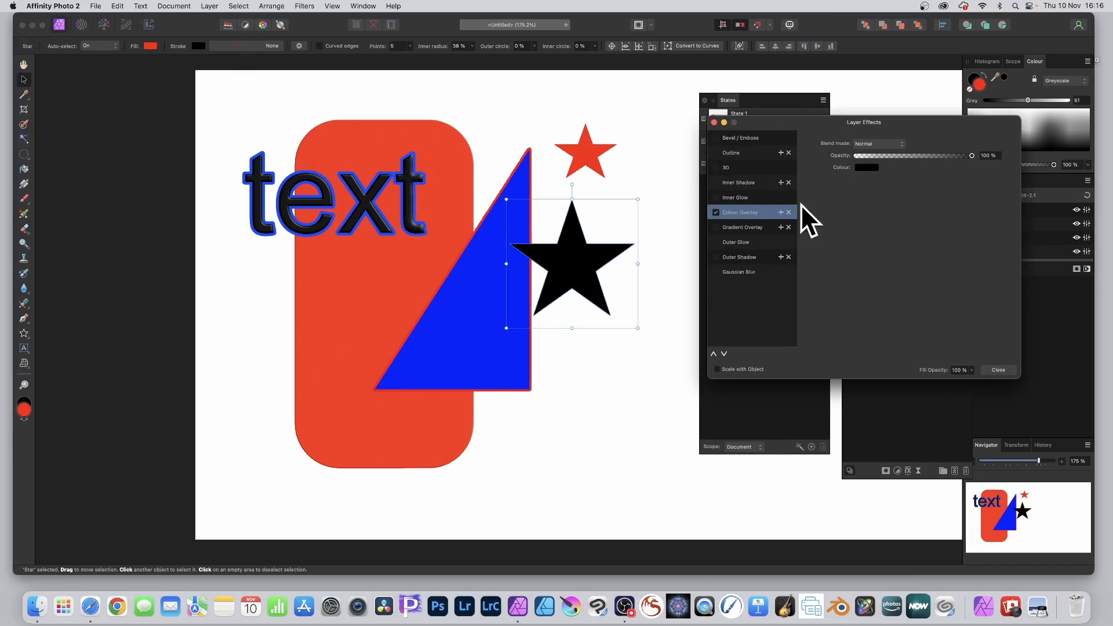
{"action": "left_click", "coordinate": [866, 167]}
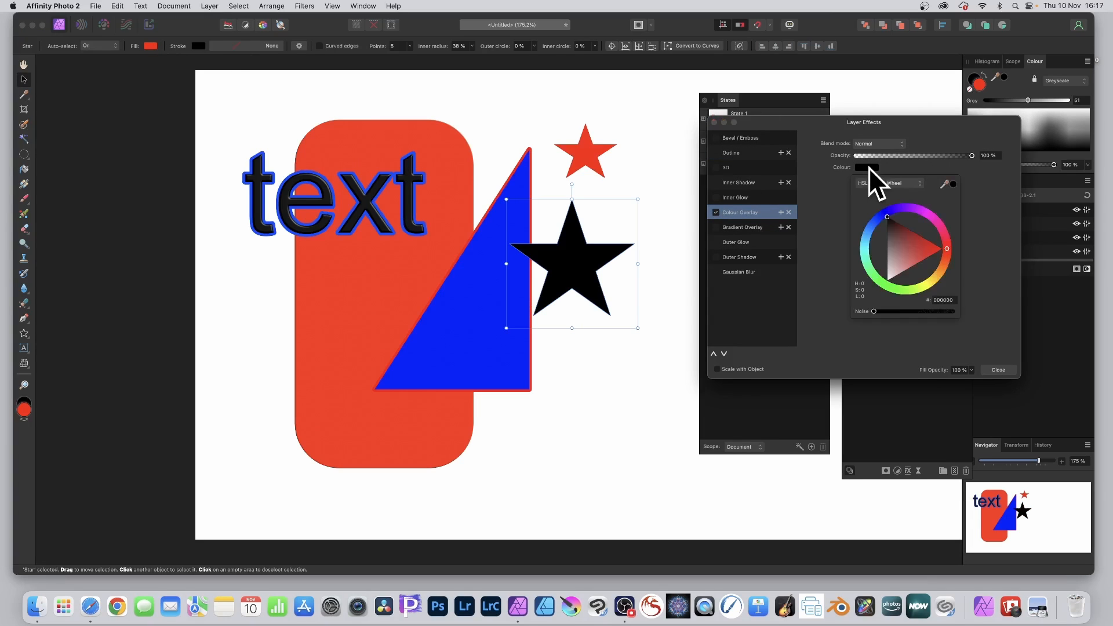
{"action": "left_click", "coordinate": [871, 269]}
{"action": "left_click", "coordinate": [998, 368]}
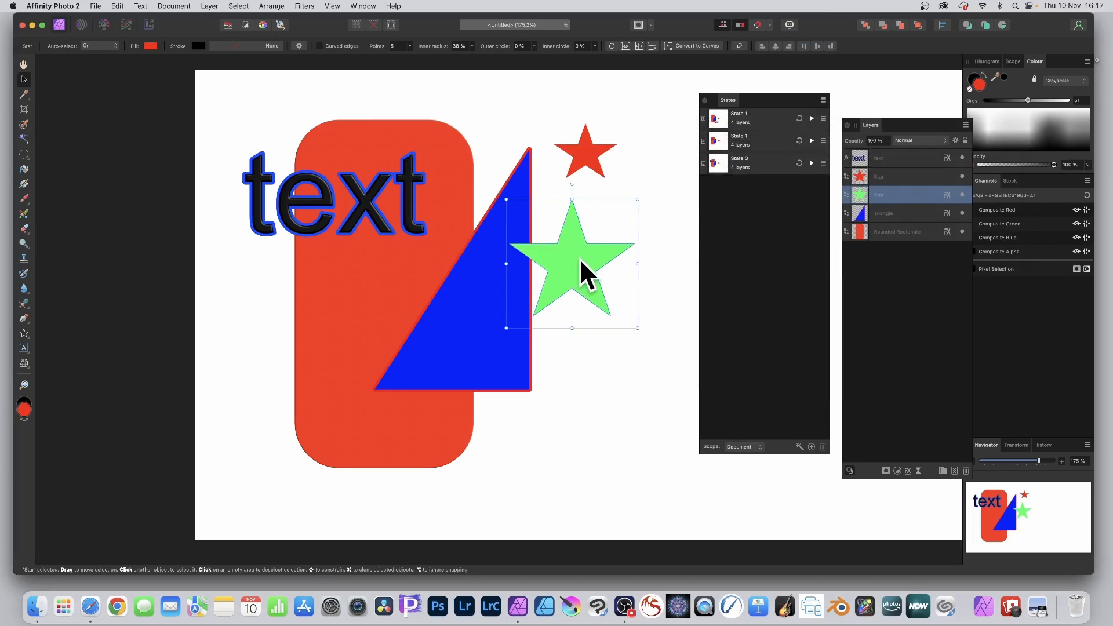
{"action": "left_click_drag", "start_coordinate": [580, 259], "coordinate": [592, 259]}
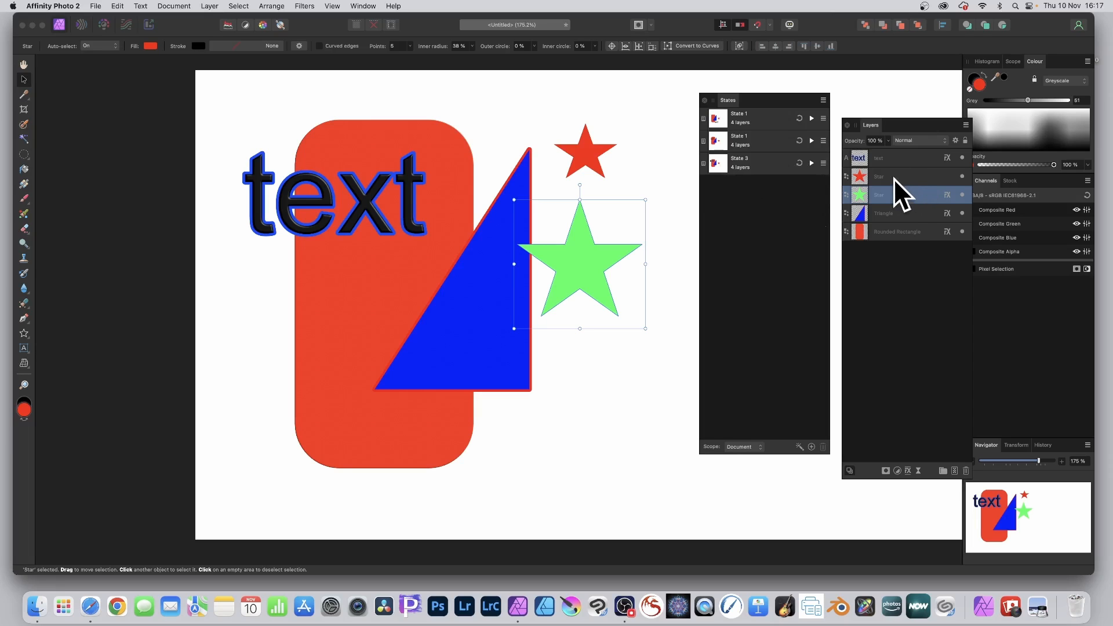
Apply the second saved state, State 3 and the second state again to compare their effects on the large star
{"action": "left_click", "coordinate": [812, 141]}
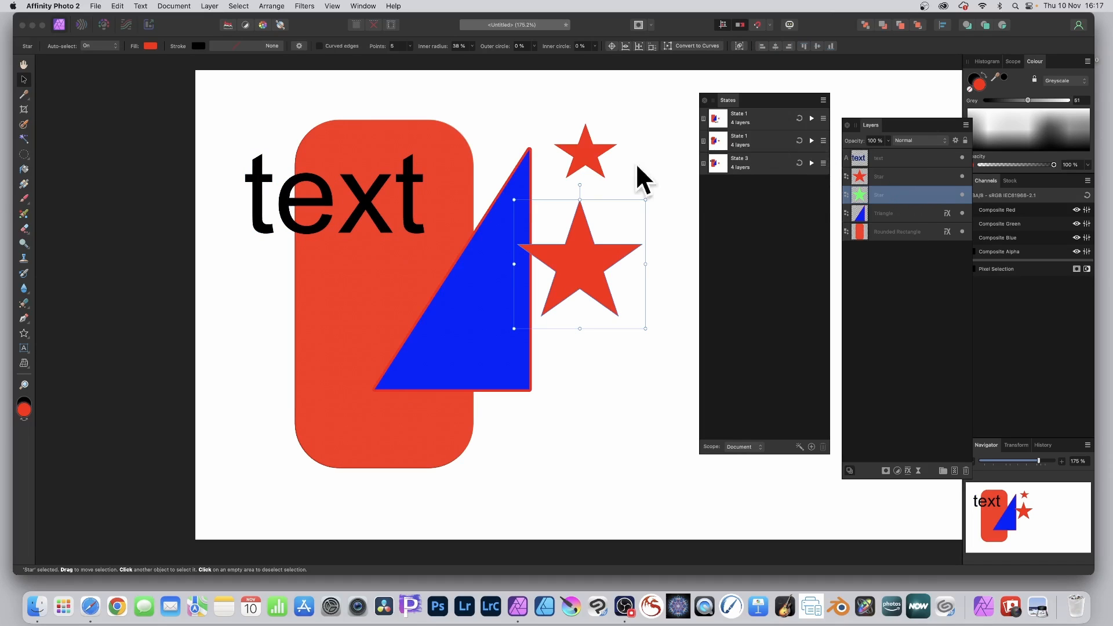
{"action": "left_click", "coordinate": [812, 163]}
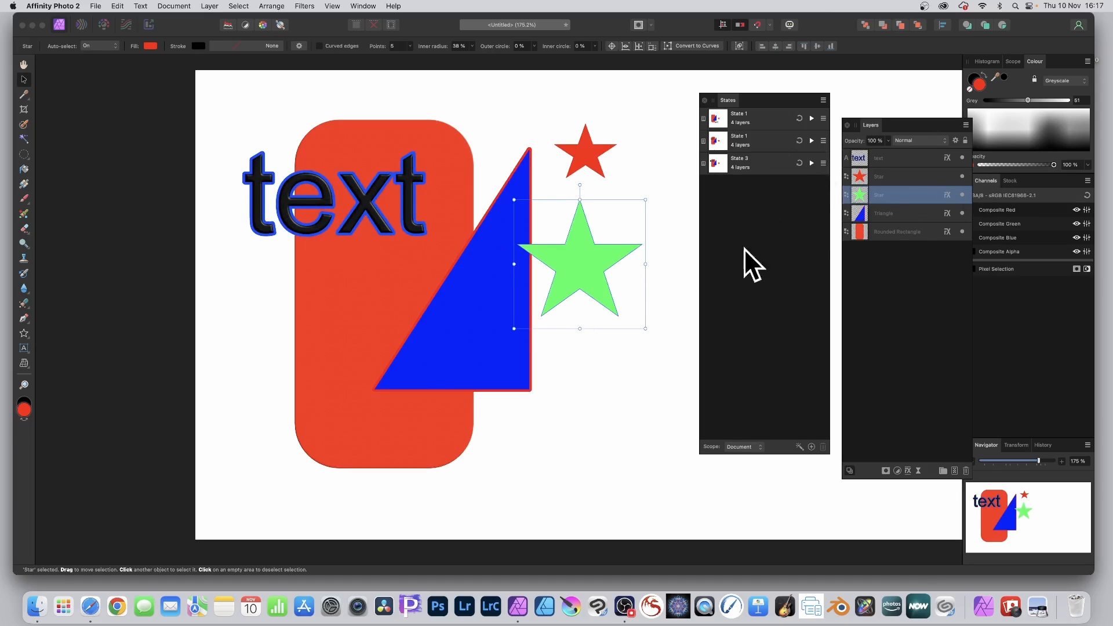
{"action": "left_click", "coordinate": [814, 142]}
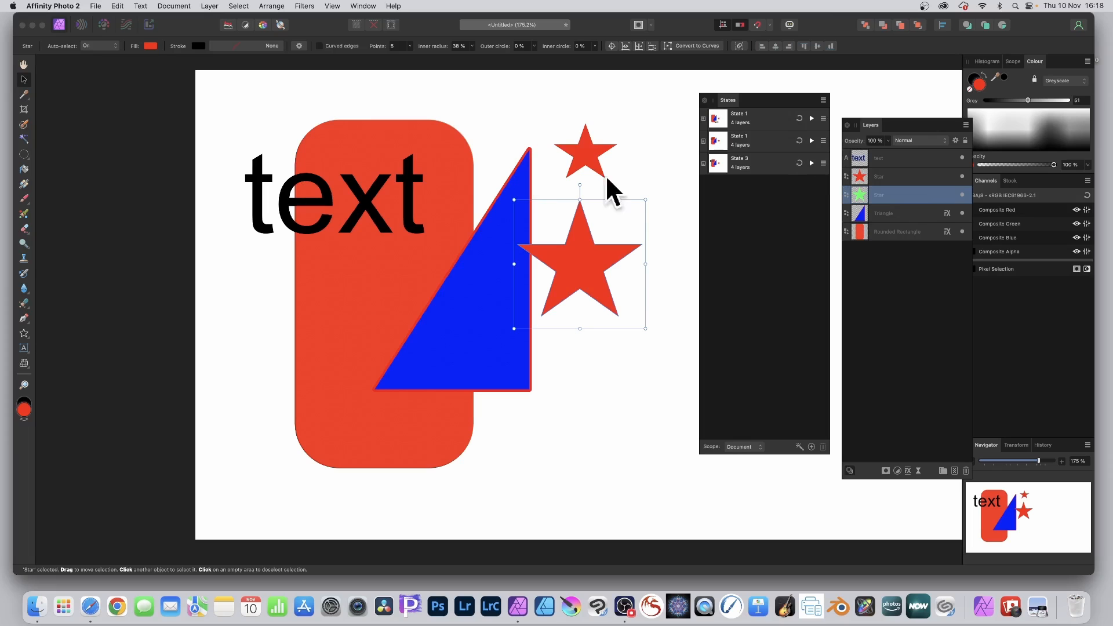
Move the small star slightly up and to the left, and enlarge it a little
{"action": "left_click_drag", "start_coordinate": [581, 146], "coordinate": [538, 140]}
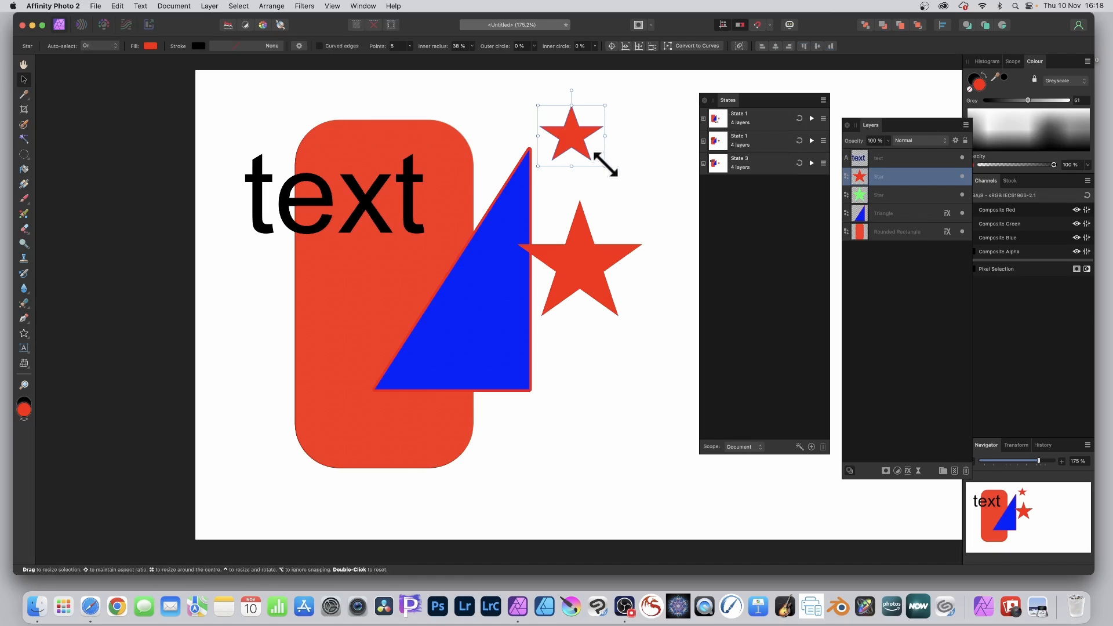
{"action": "left_click_drag", "start_coordinate": [605, 166], "coordinate": [619, 185]}
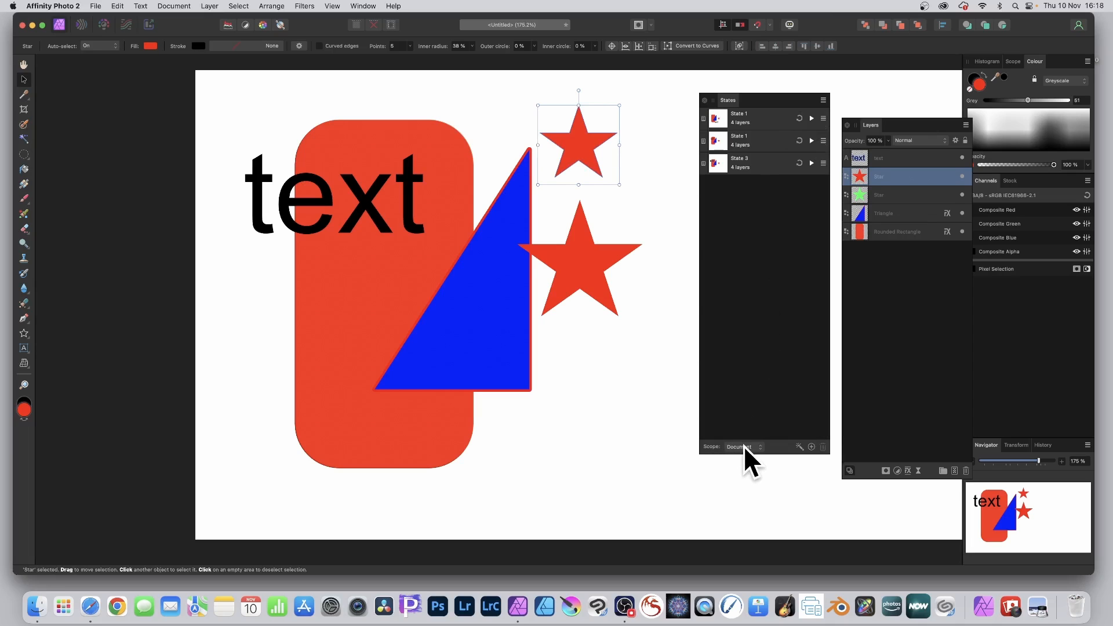
Set the states' scope to Selection, select the text and both stars together, and open the scope options
{"action": "left_click", "coordinate": [763, 446]}
{"action": "left_click", "coordinate": [754, 450]}
{"action": "scroll", "coordinate": [206, 86], "scroll_direction": "right", "scroll_amount": 1}
{"action": "left_click_drag", "start_coordinate": [209, 78], "coordinate": [655, 342]}
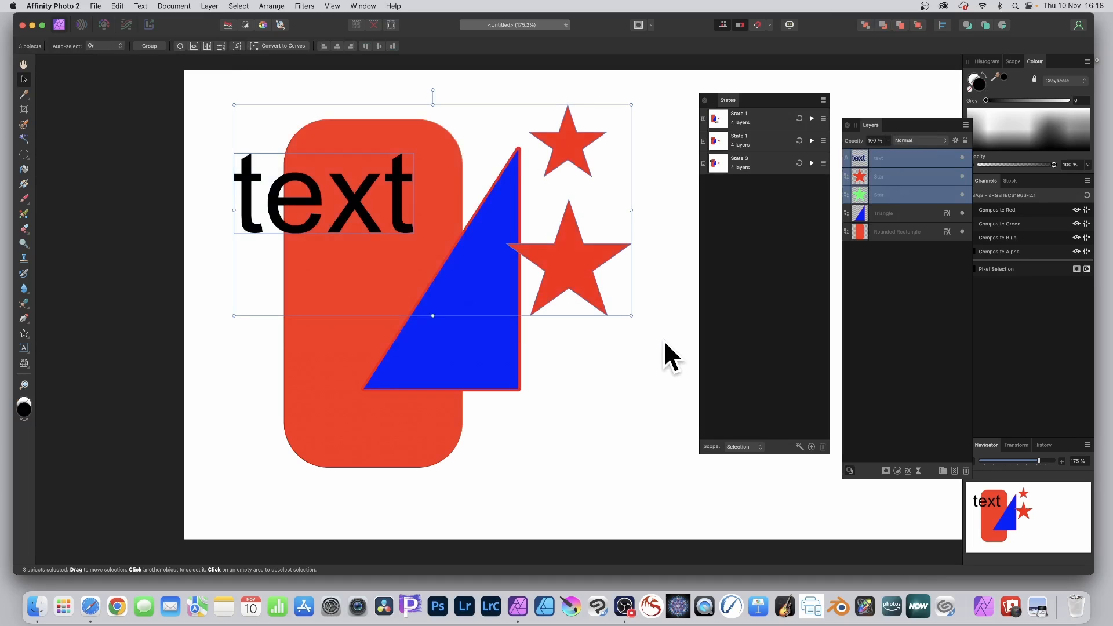
{"action": "left_click", "coordinate": [748, 447]}
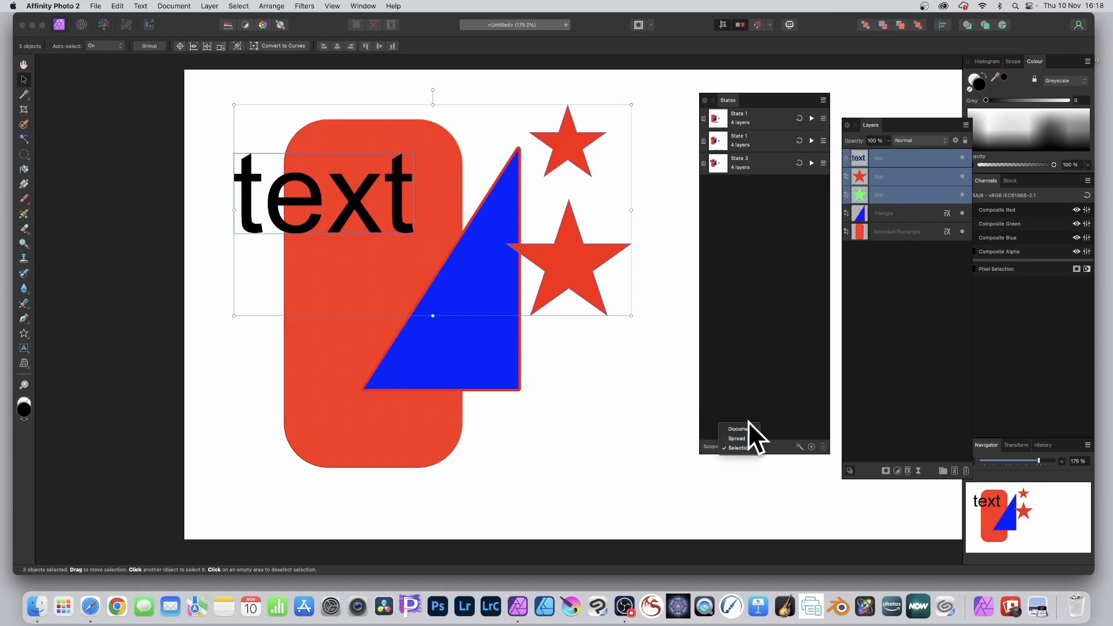